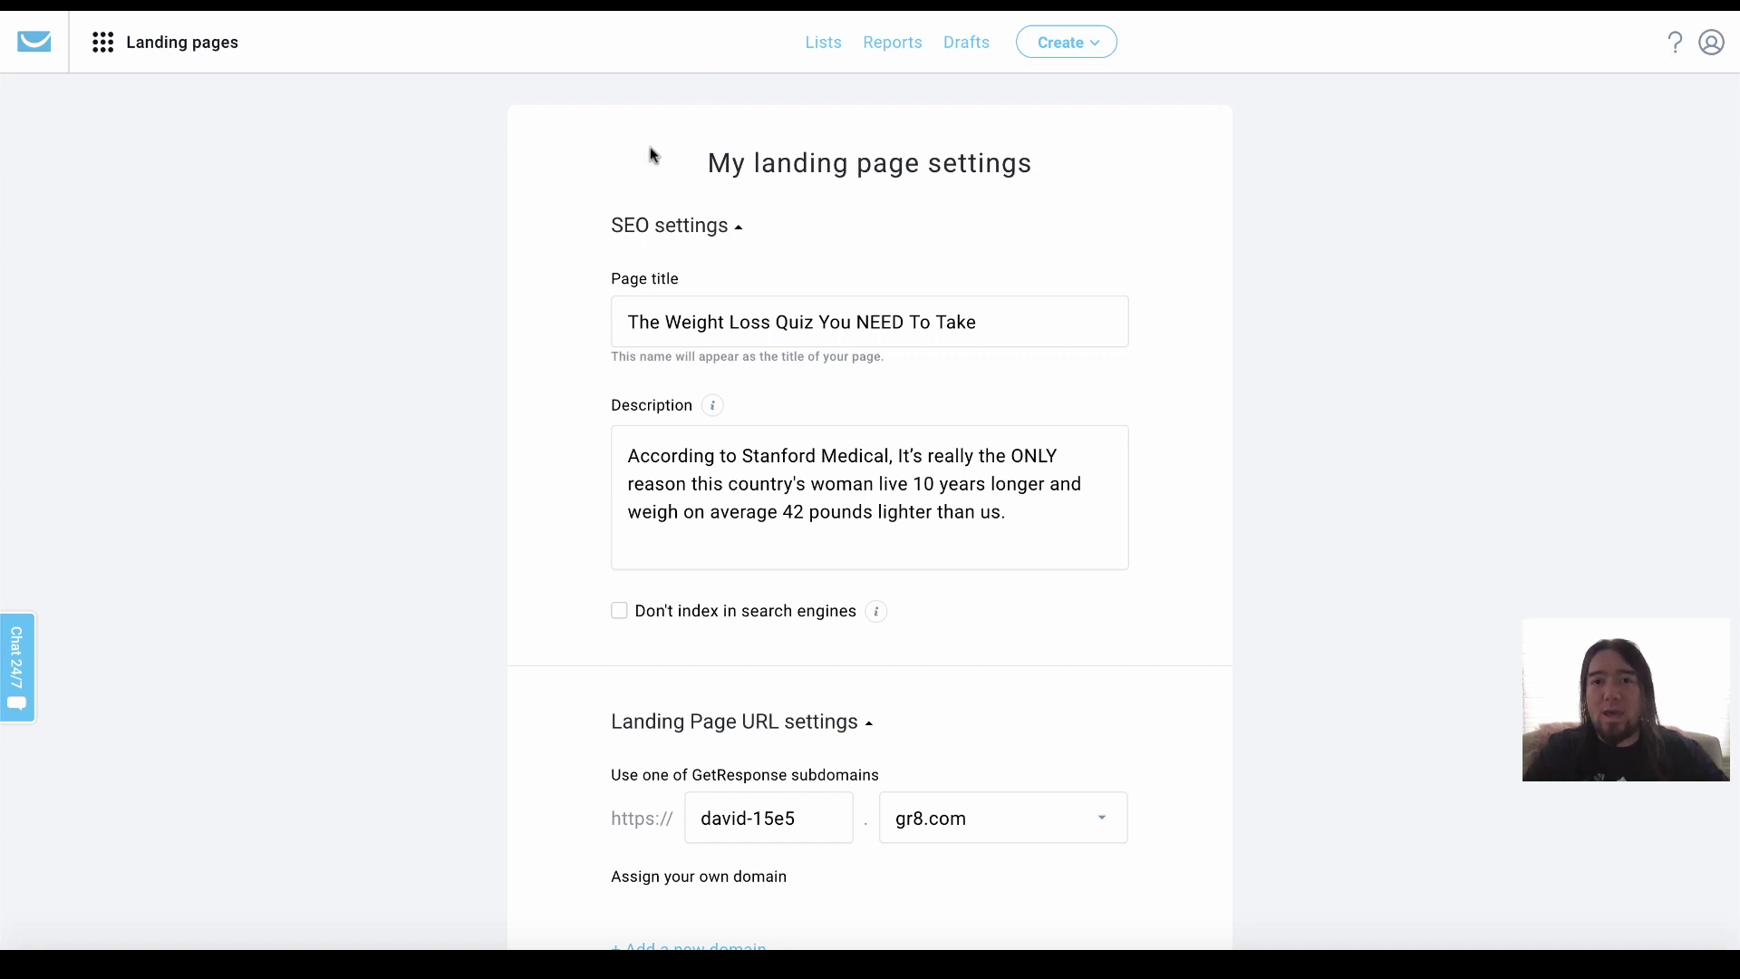
scroll(785, 143, "down", 1)
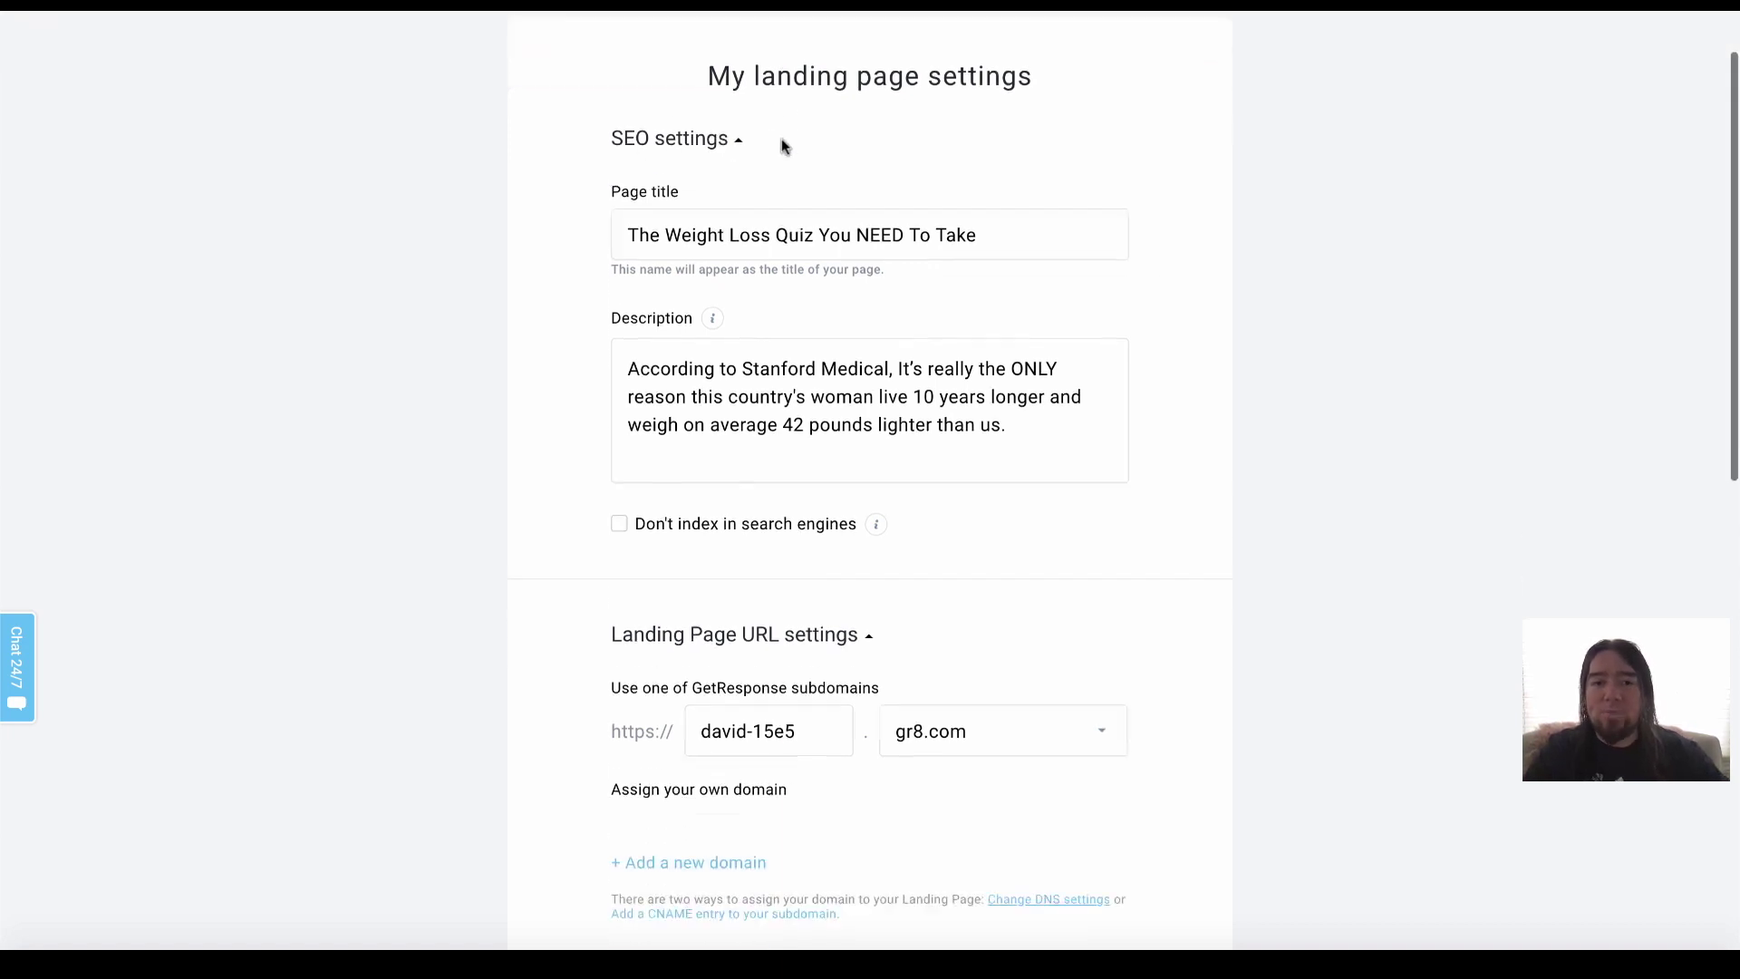
scroll(785, 145, "down", 2)
scroll(781, 143, "up", 3)
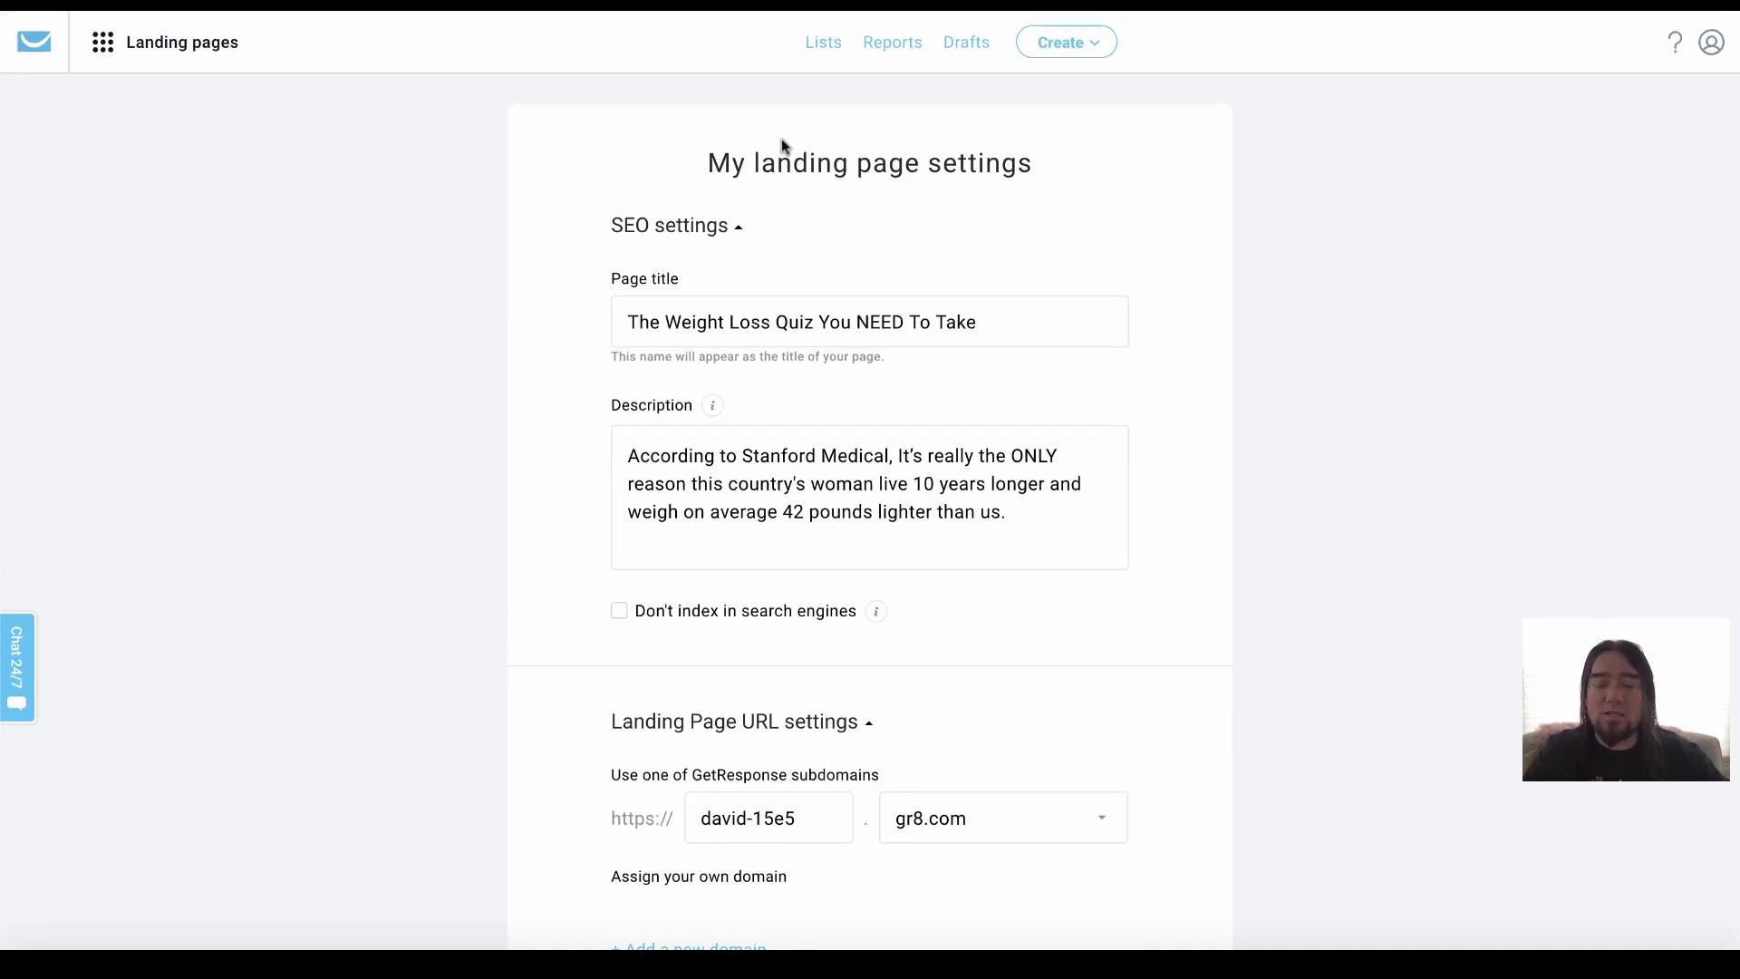
Start adding a new custom domain to the landing page and copy advaluecircle.com from the GoDaddy domain settings.
scroll(785, 145, "down", 5)
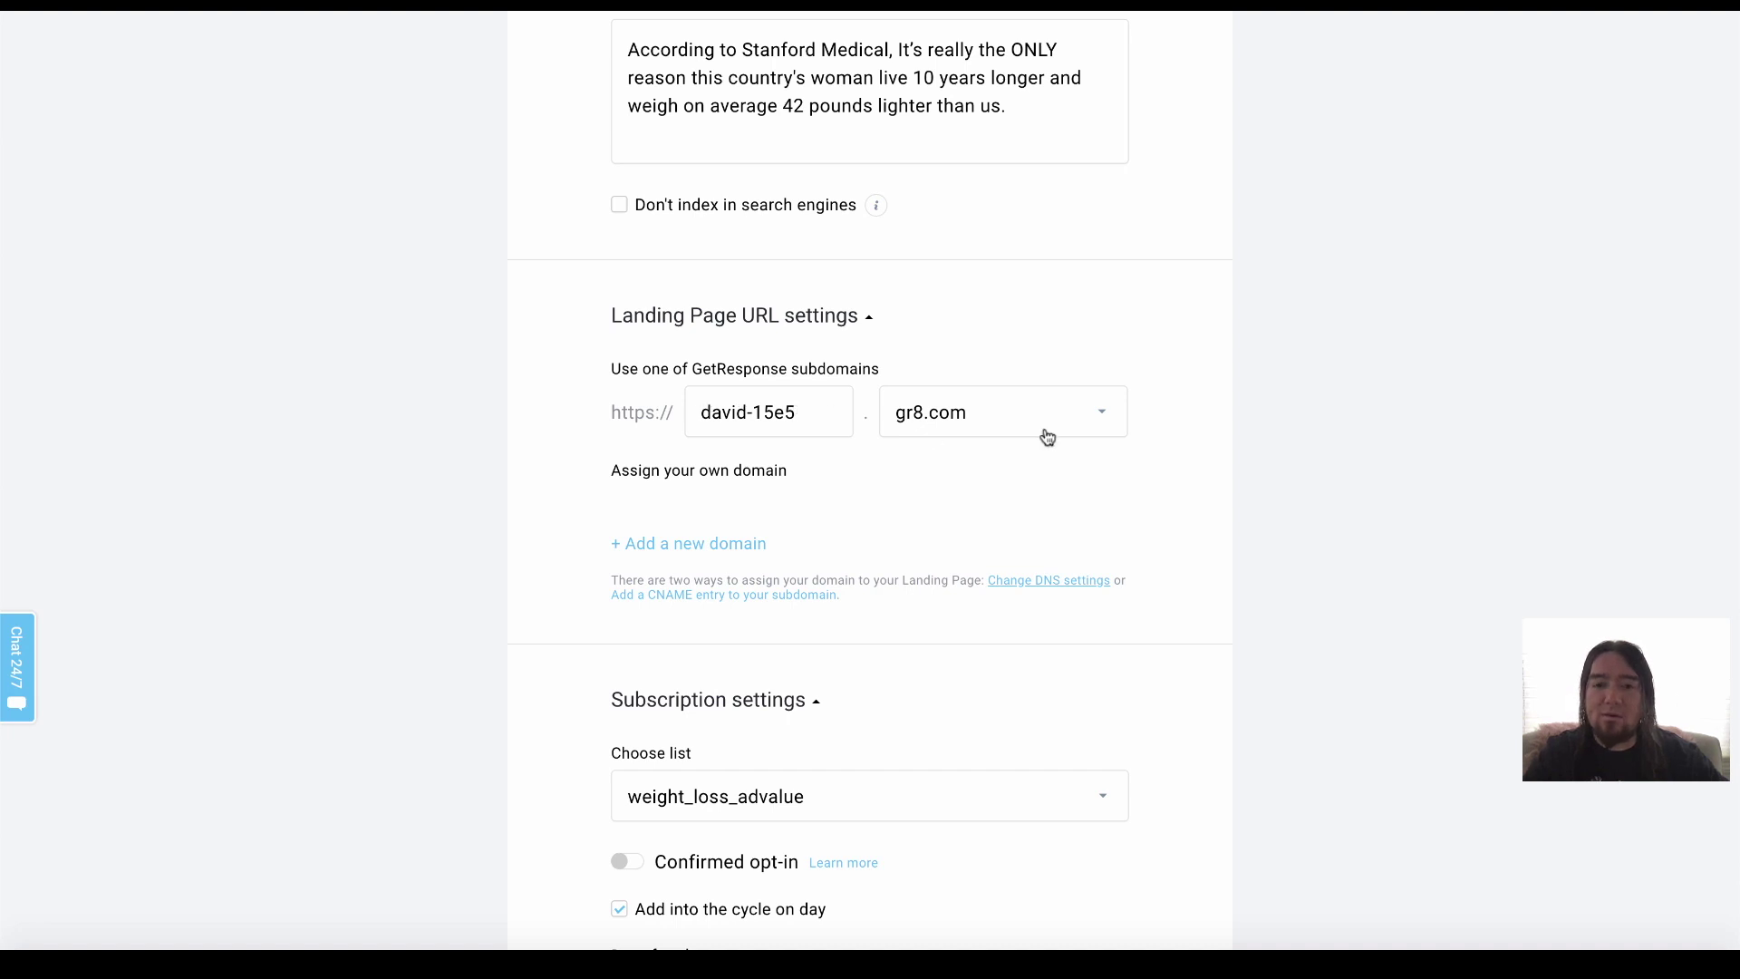
left_click(1096, 423)
left_click(1095, 419)
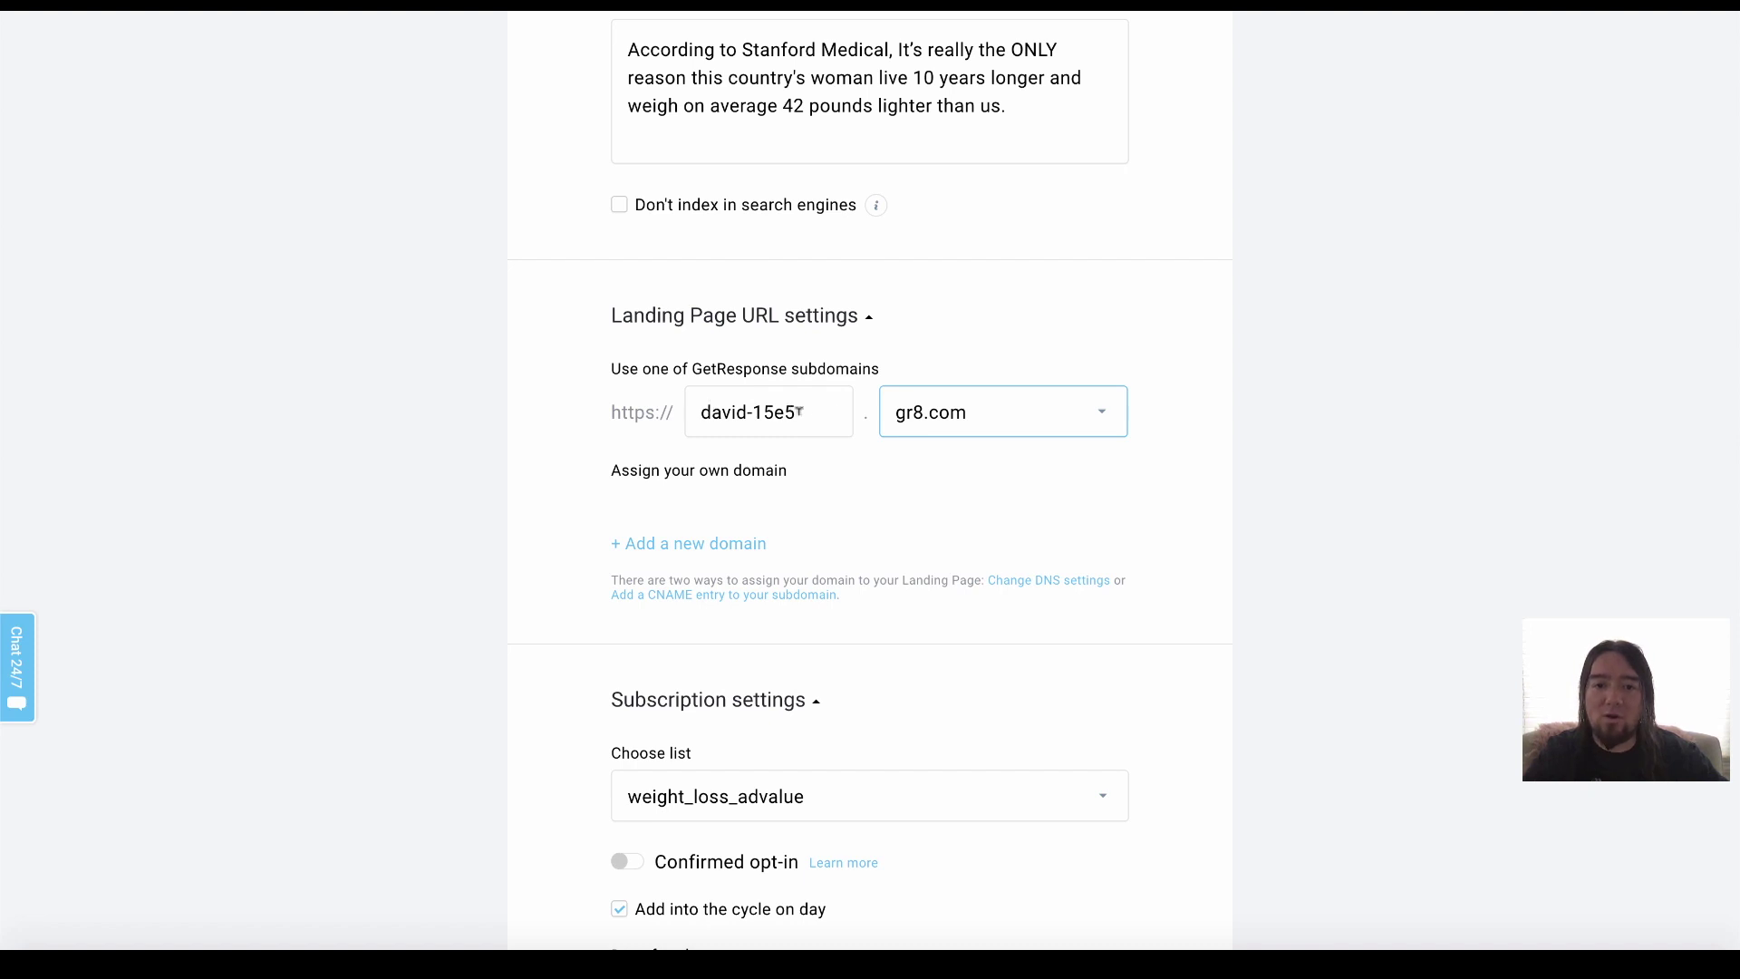
left_click(684, 545)
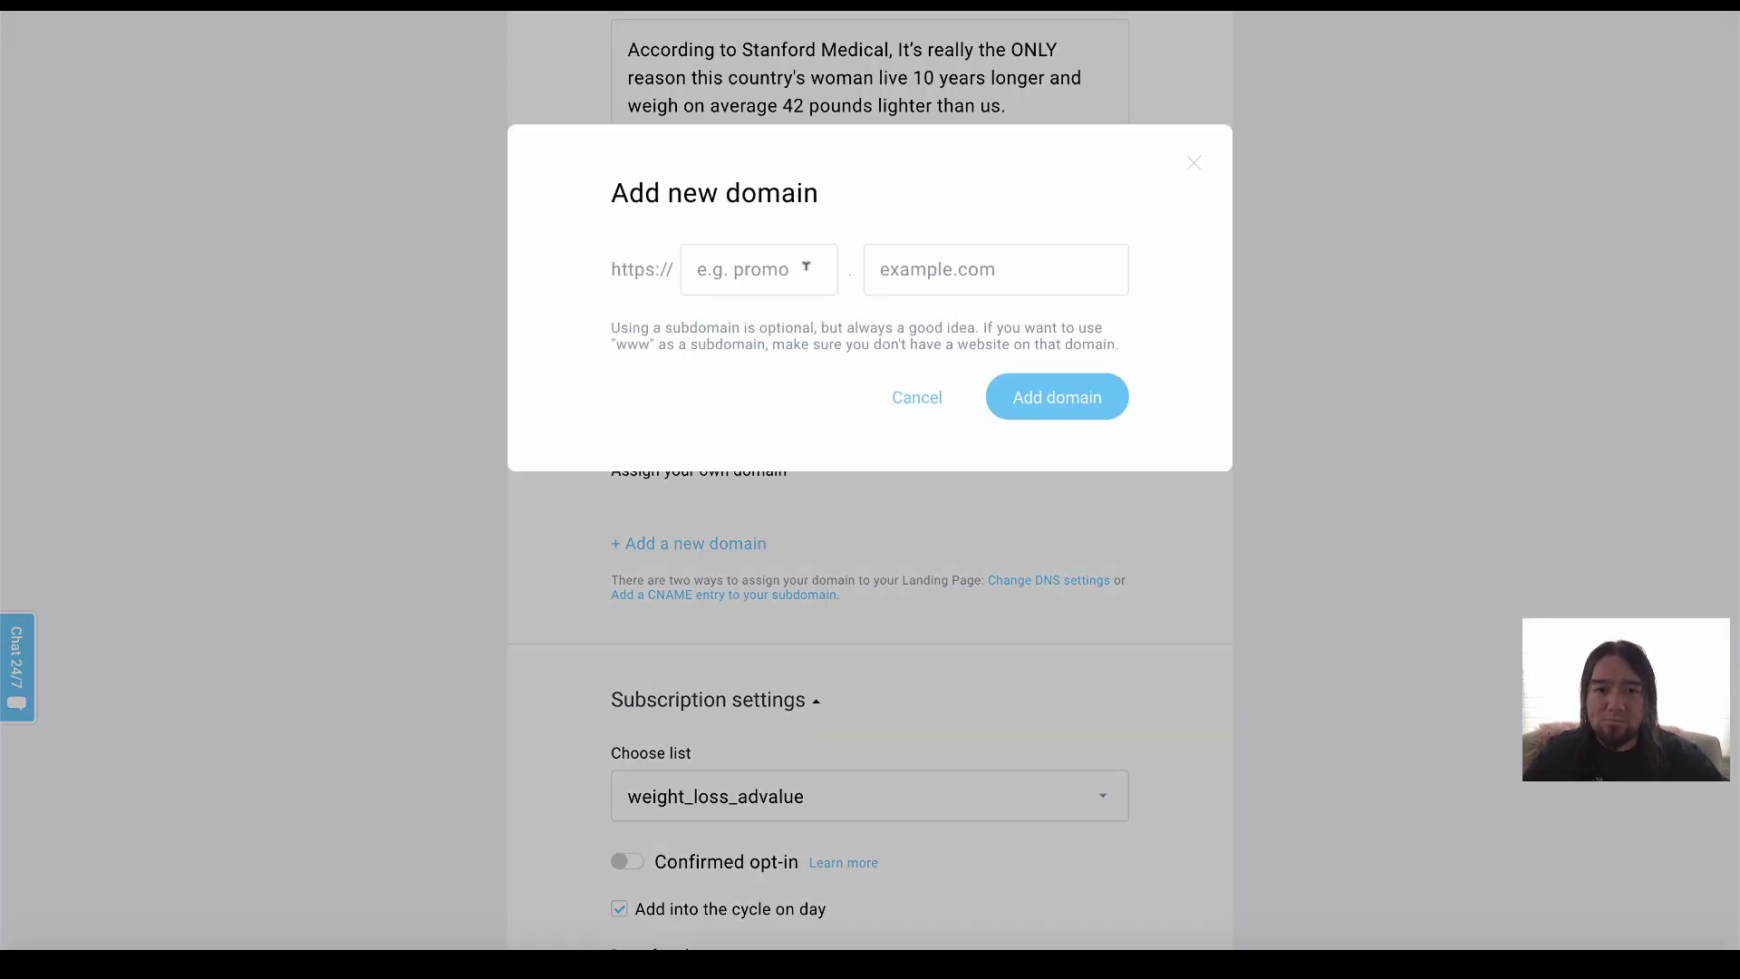
left_click(883, 264)
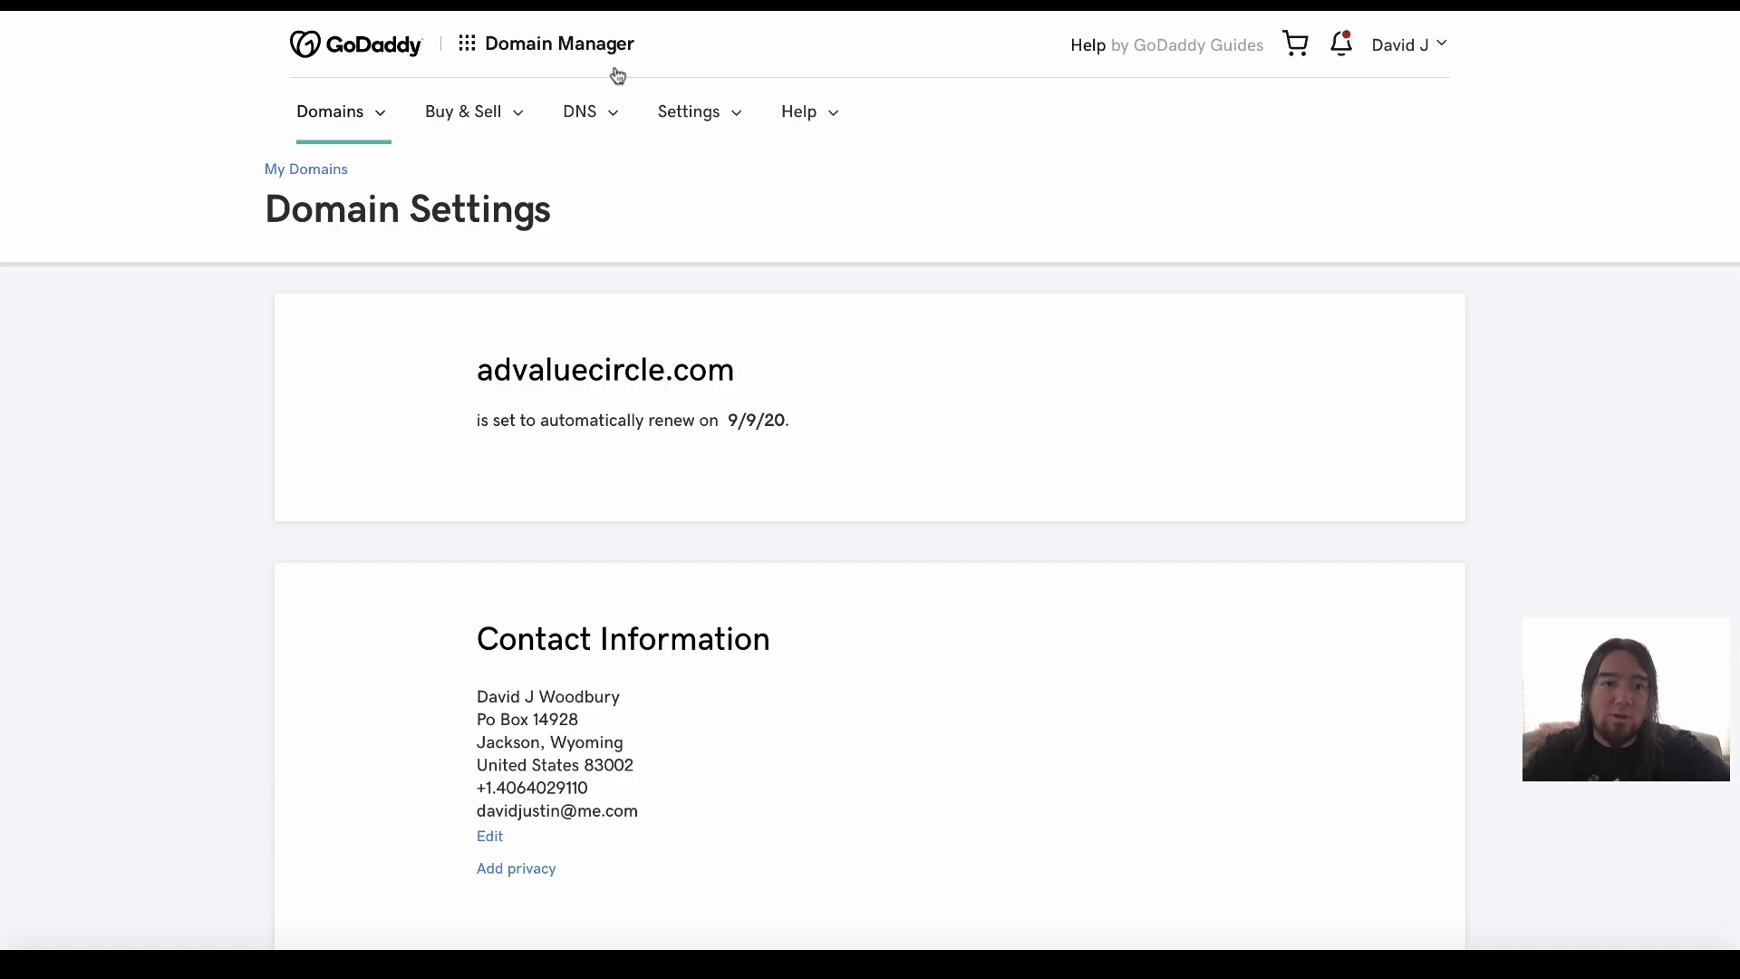
triple_click(567, 370)
key("ctrl+c")
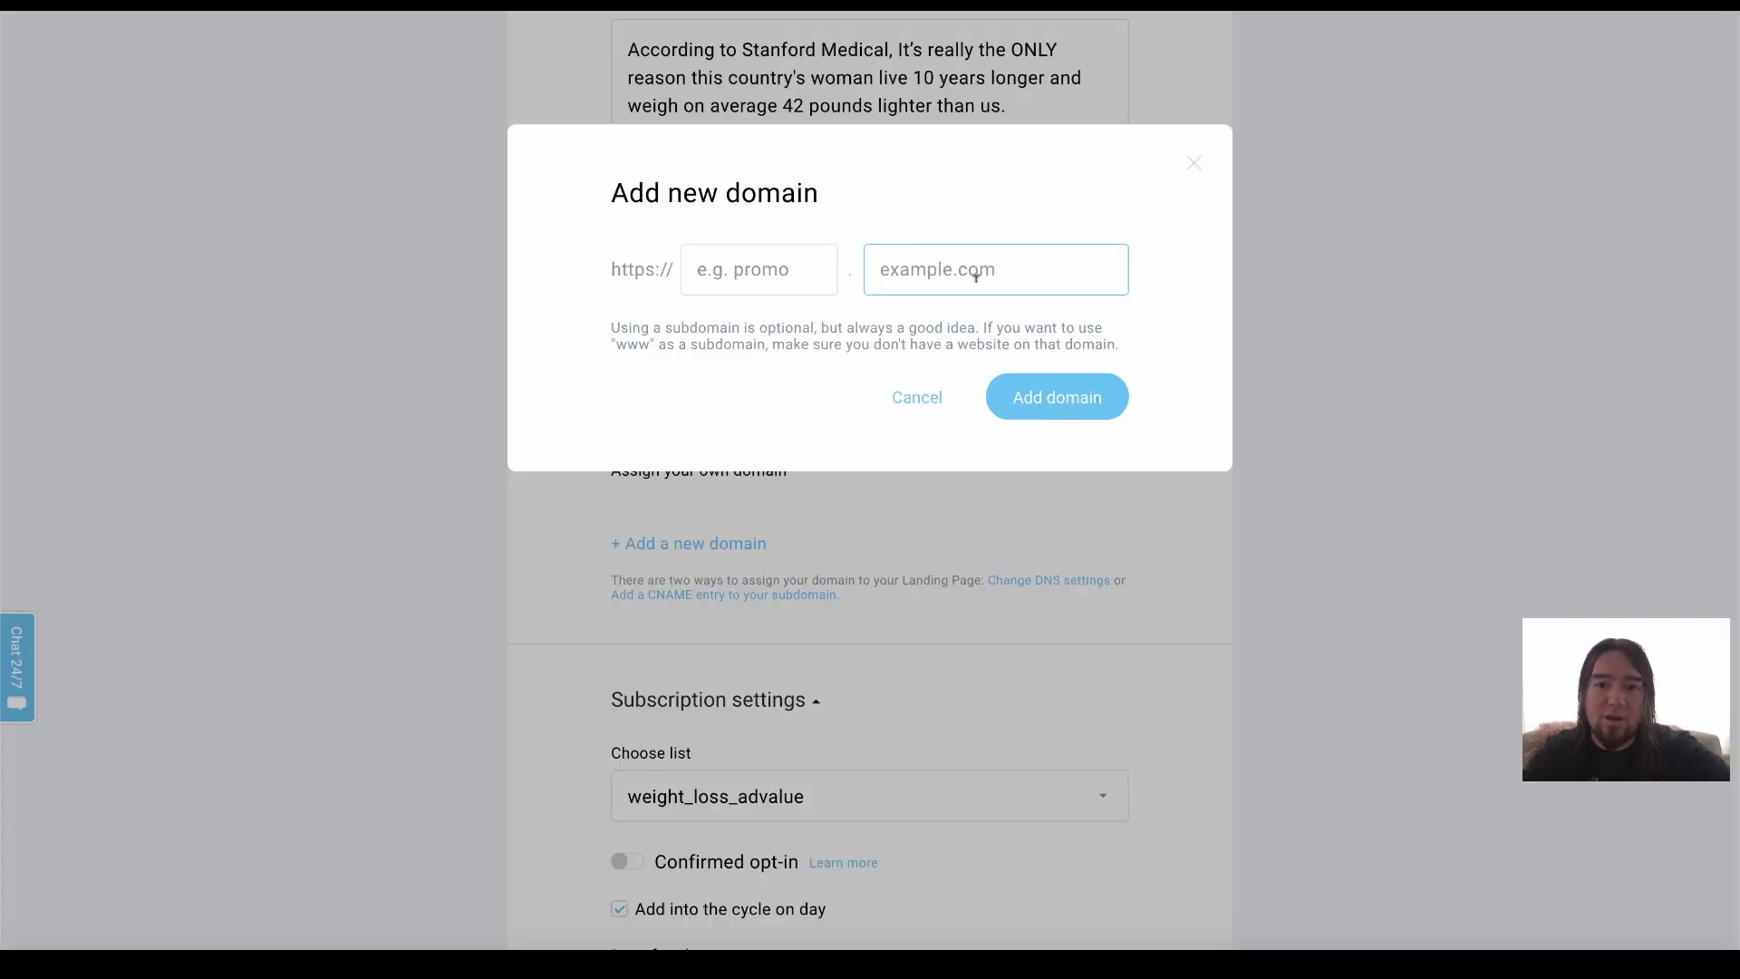
Back in GetResponse, add advaluecircle.com without a subdomain as a new domain and assign it to the landing page.
left_click(976, 272)
key("ctrl+v")
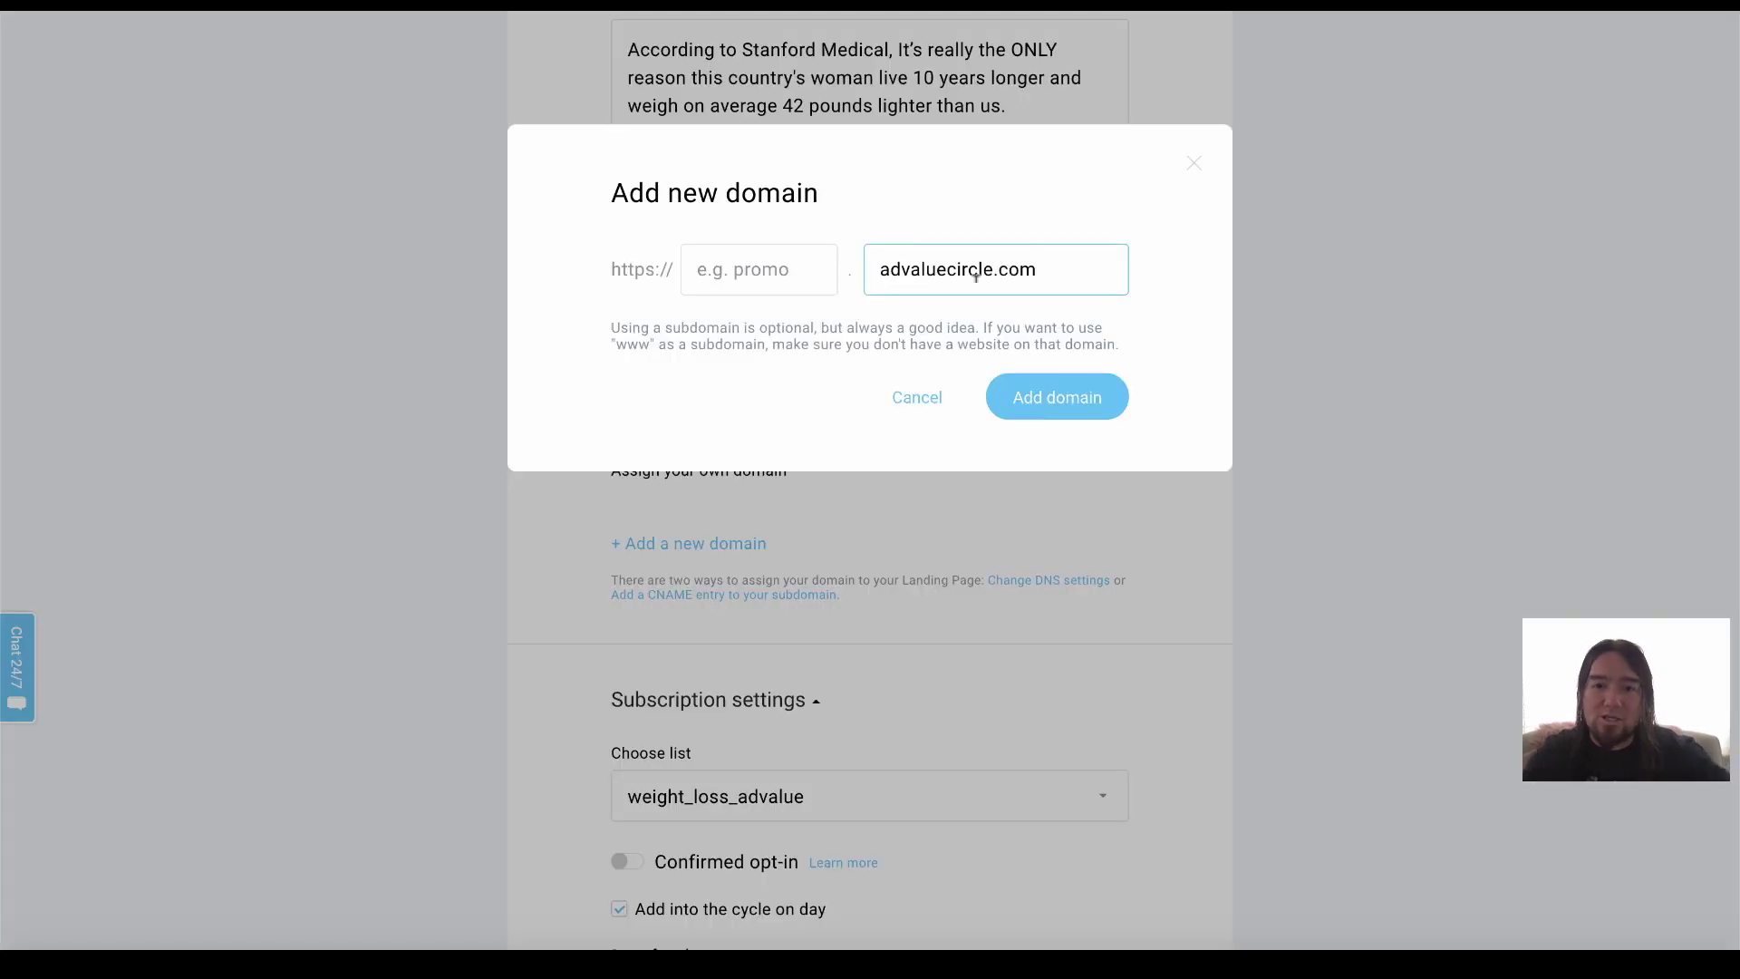
left_click(1042, 382)
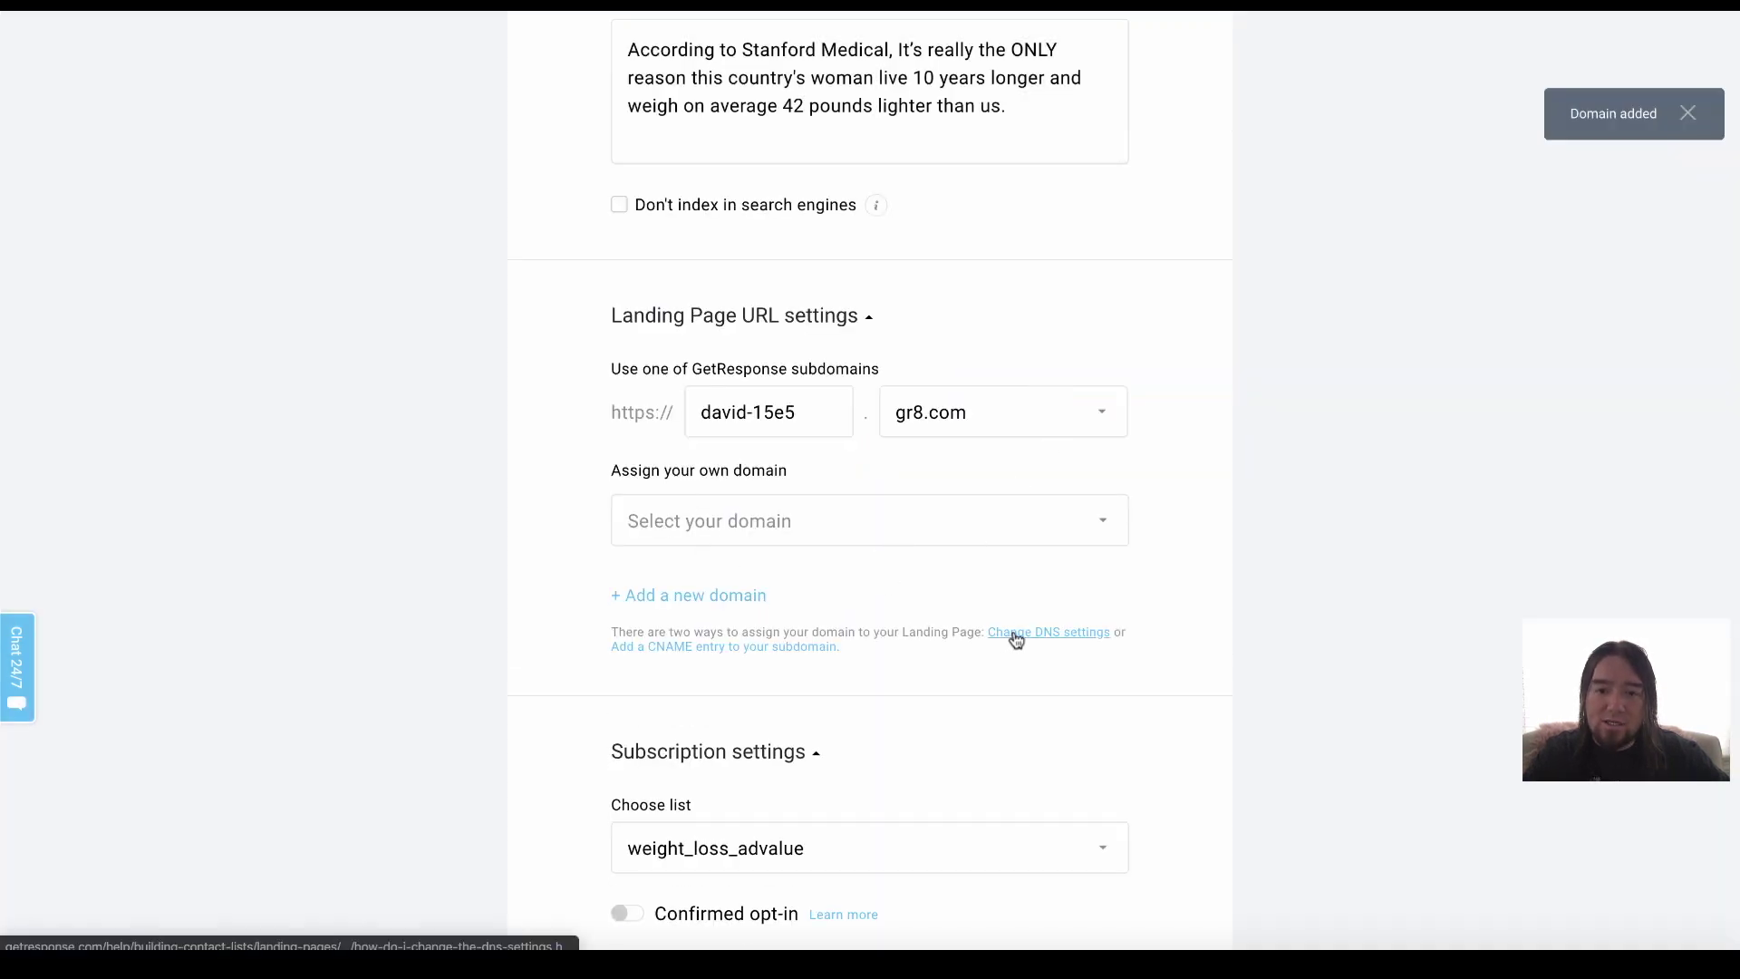
left_click(1051, 531)
left_click(775, 606)
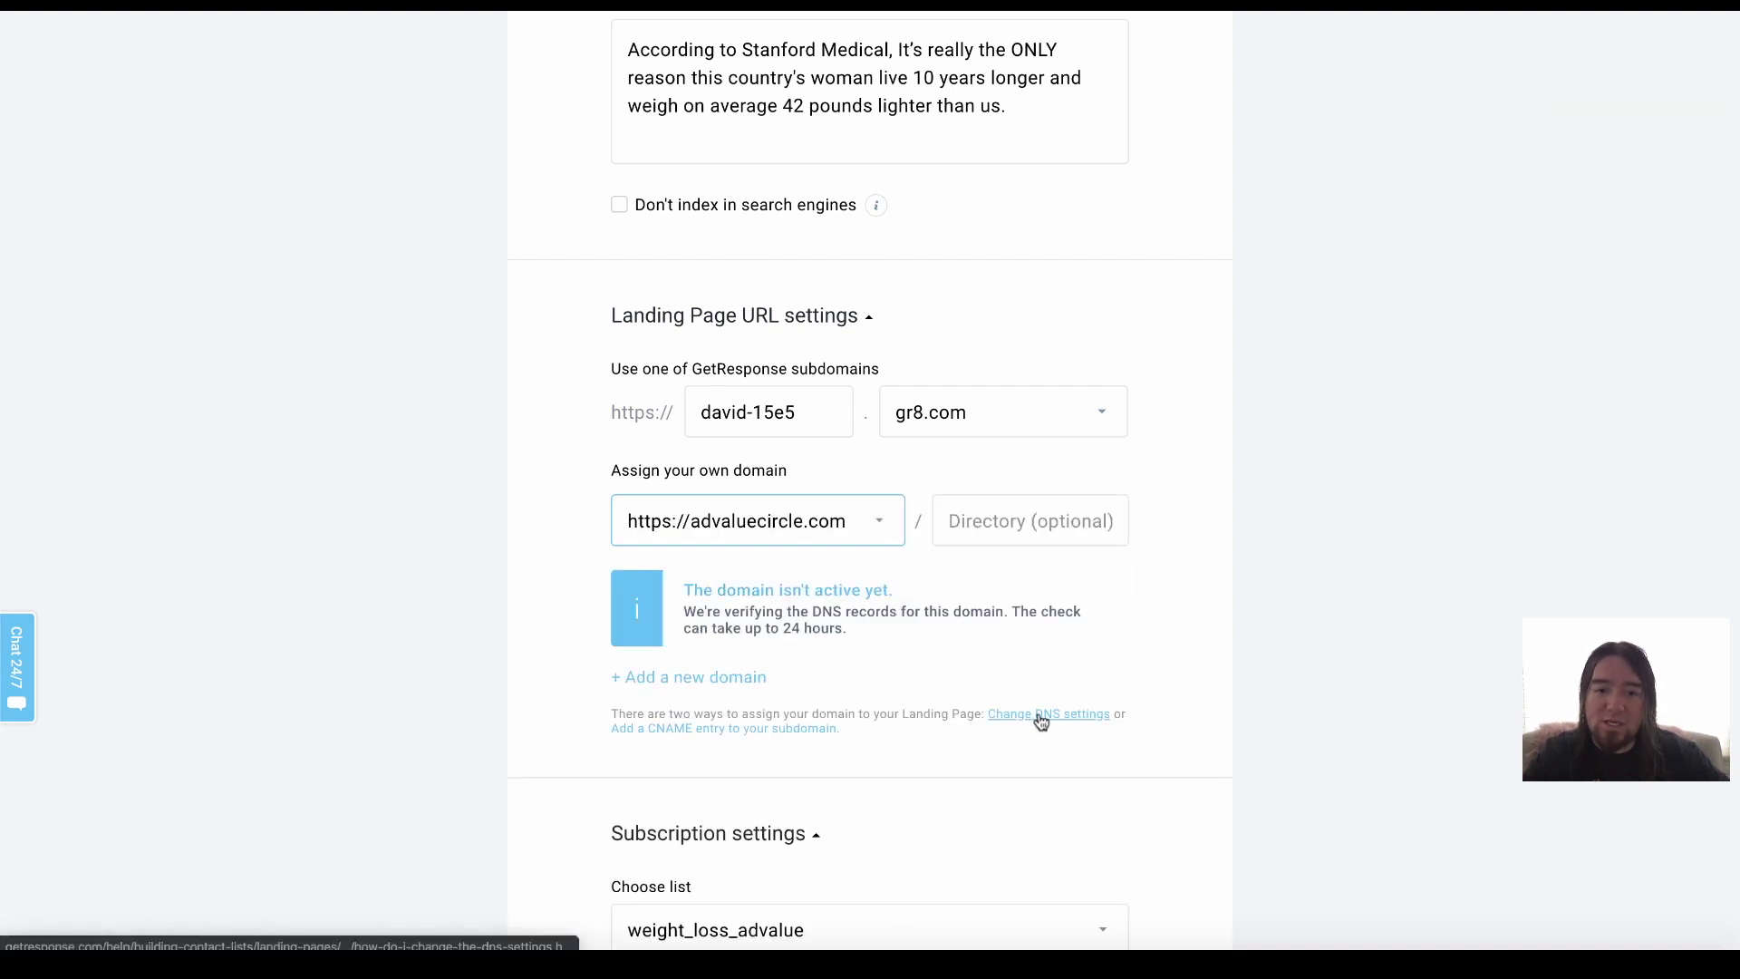
Open the help article on adding a CNAME entry, copy squeeze.gr8.com and read the GoDaddy instructions.
left_click(734, 728)
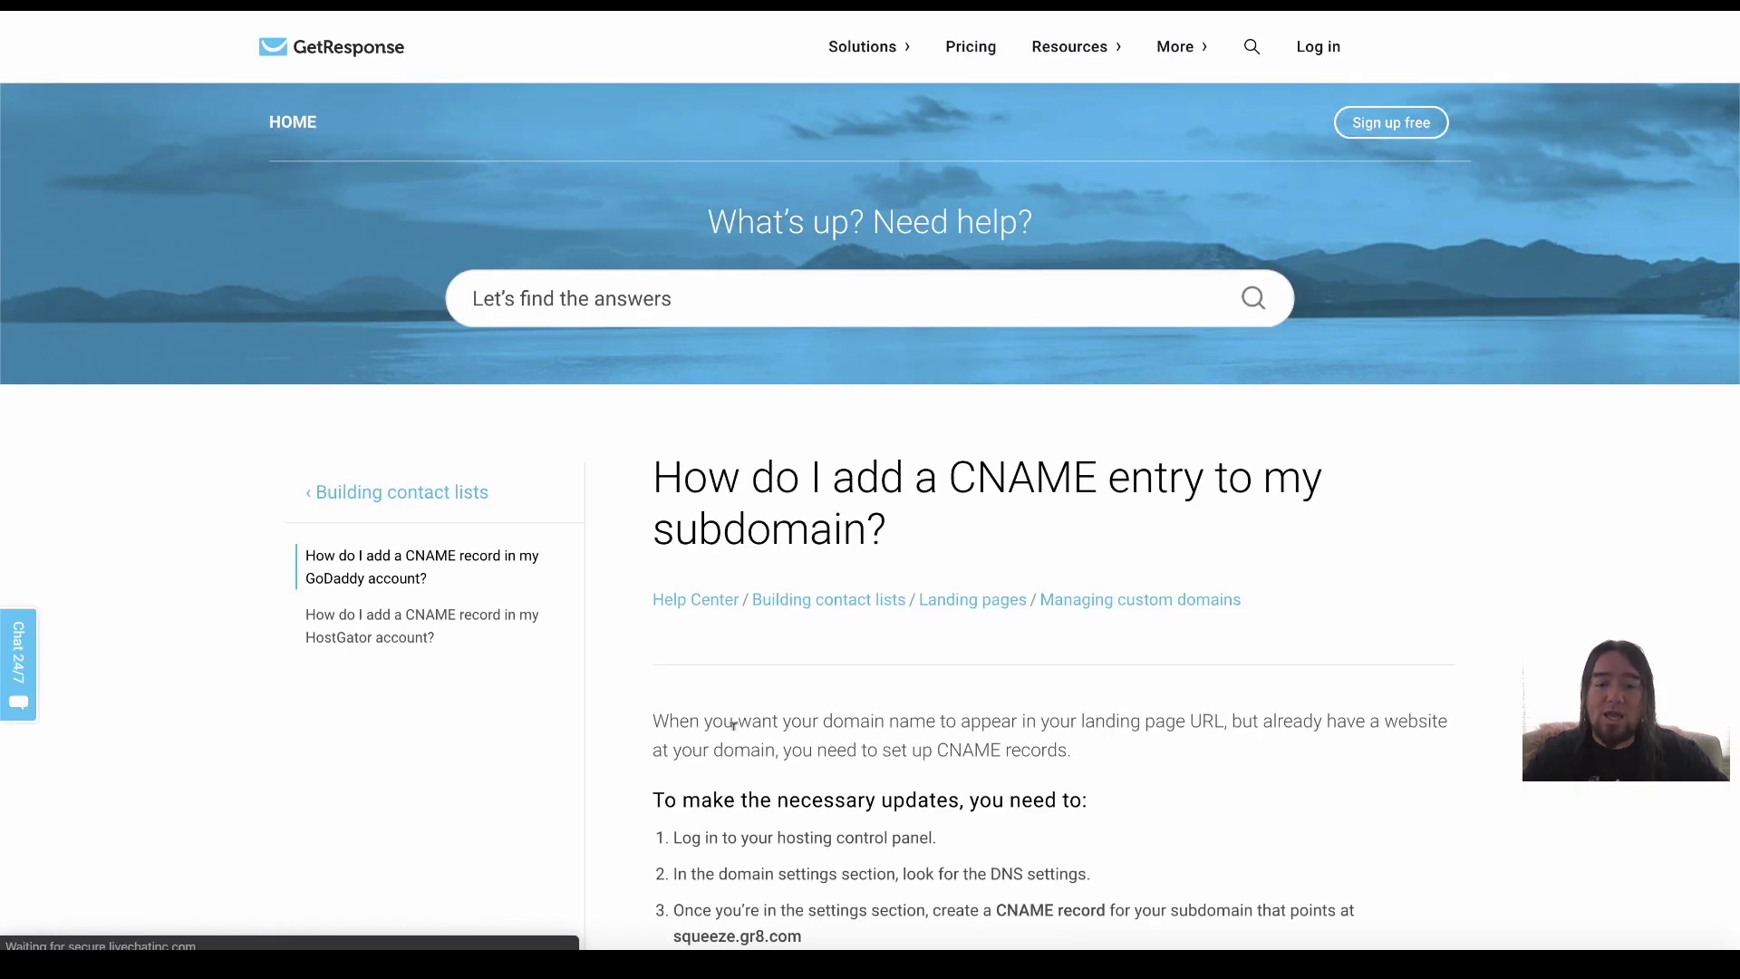
scroll(794, 512, "down", 5)
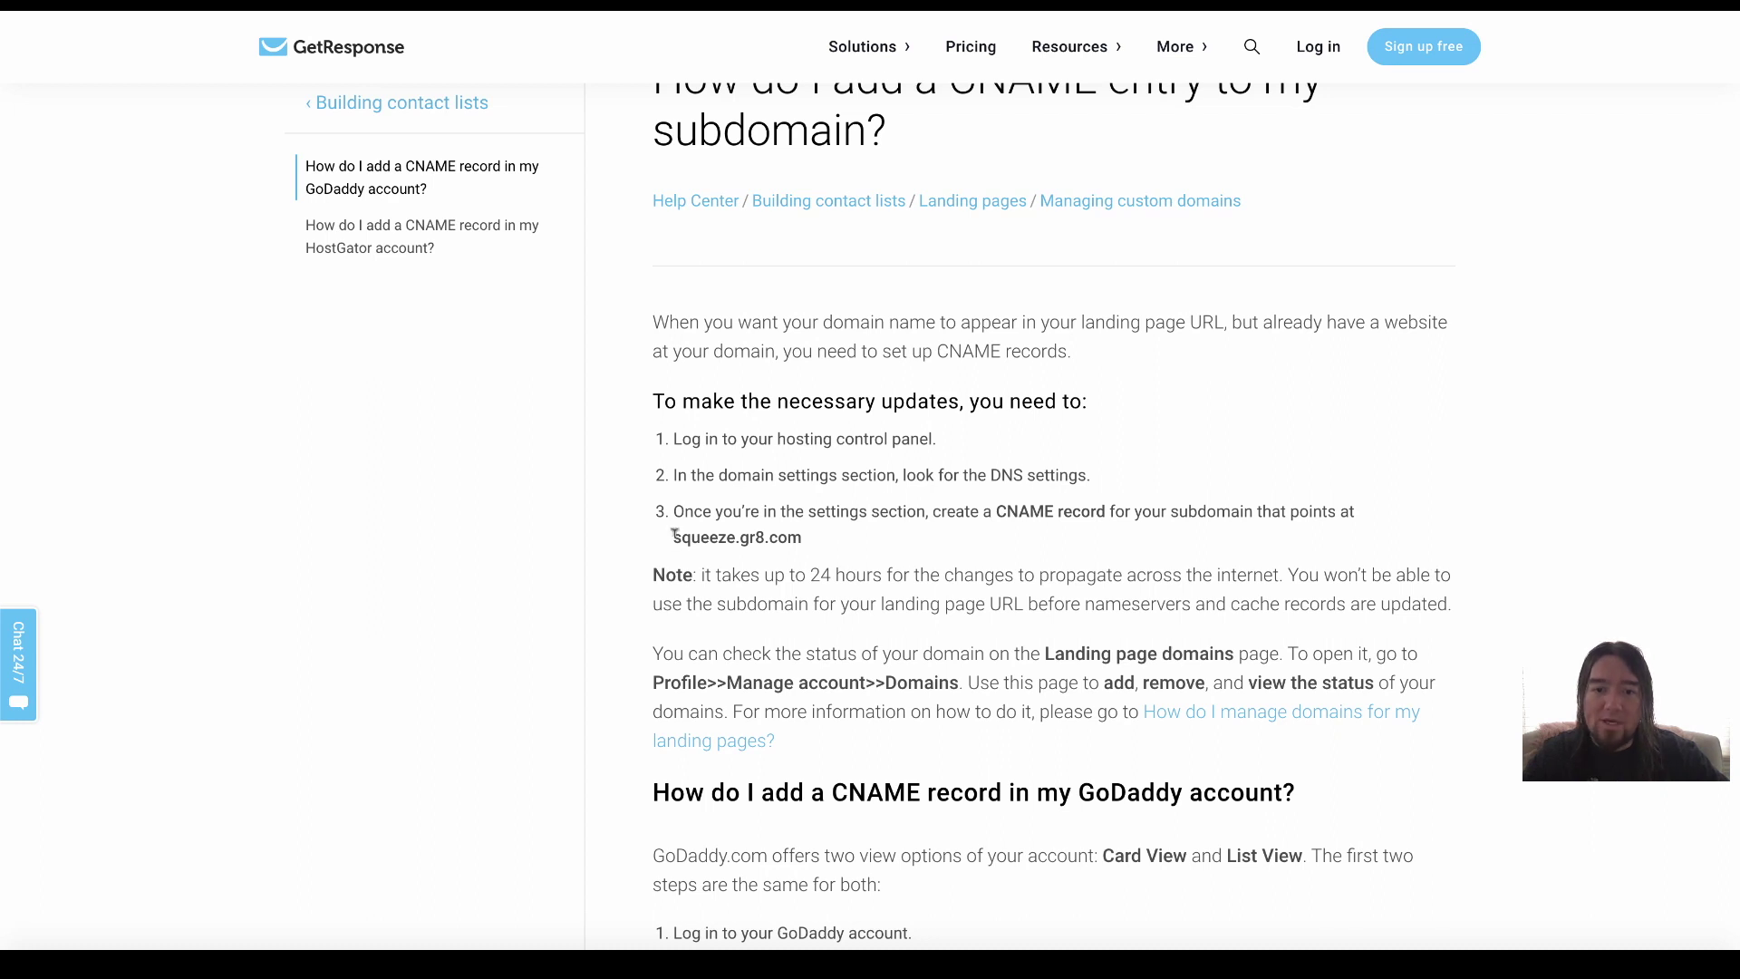
left_click_drag(672, 536, 809, 529)
key("ctrl+c")
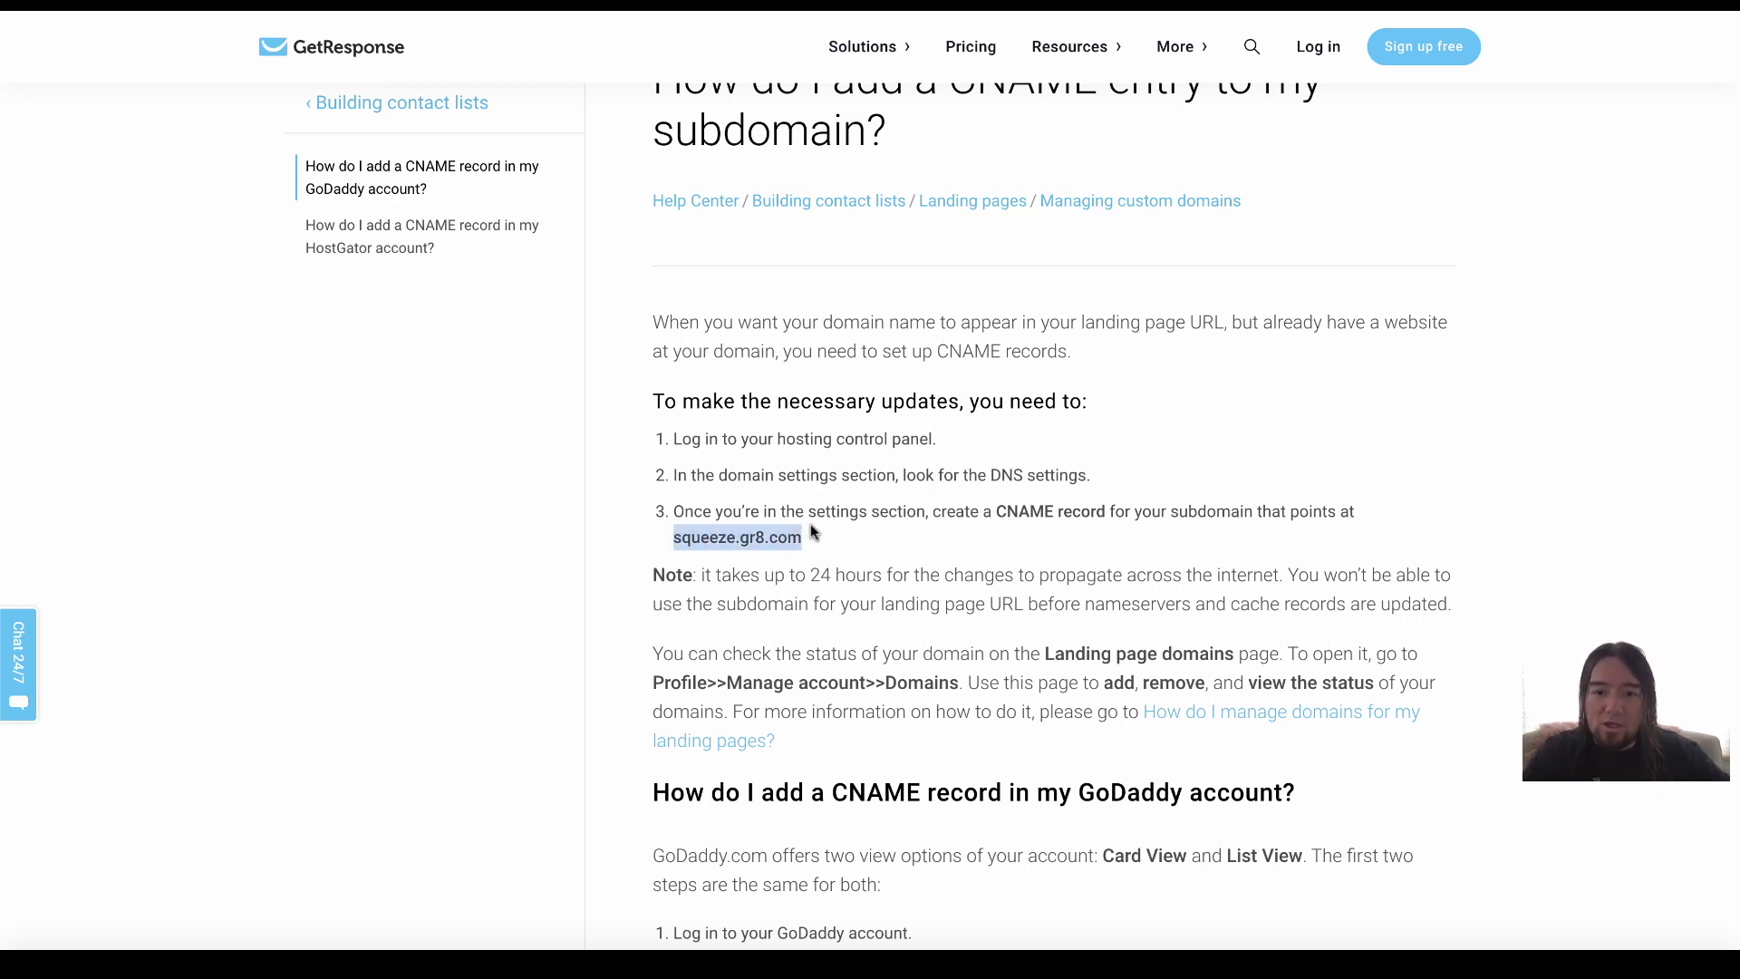
scroll(842, 476, "down", 3)
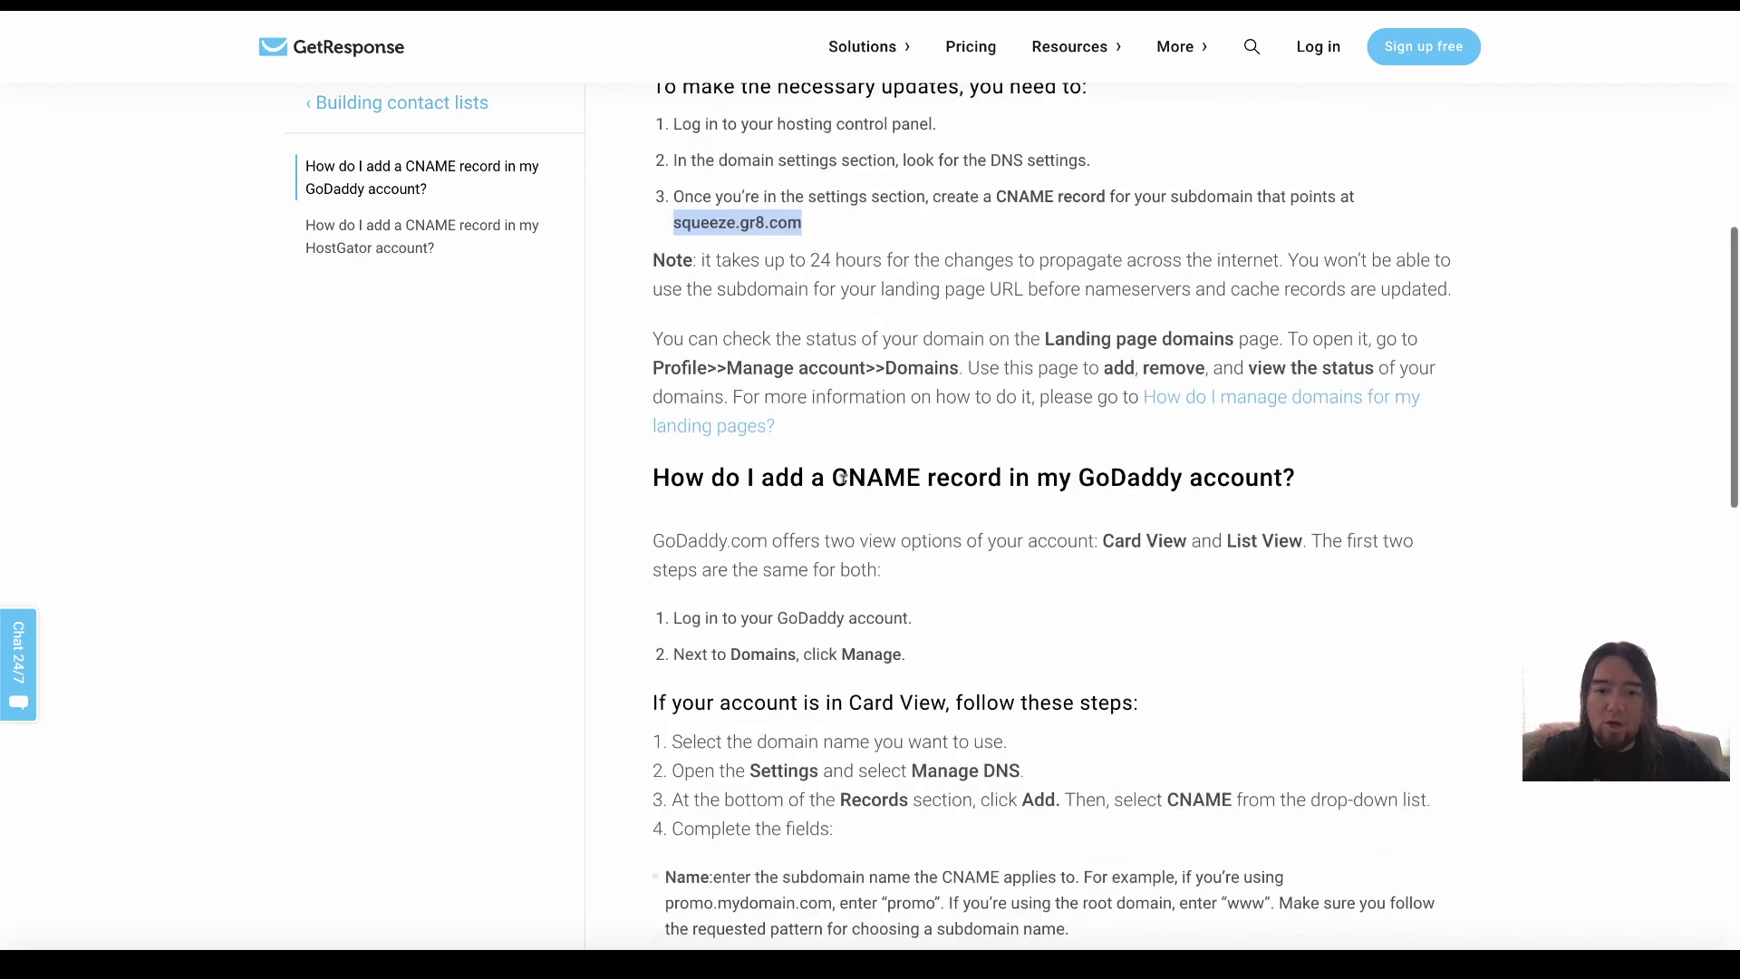
scroll(933, 591, "down", 1)
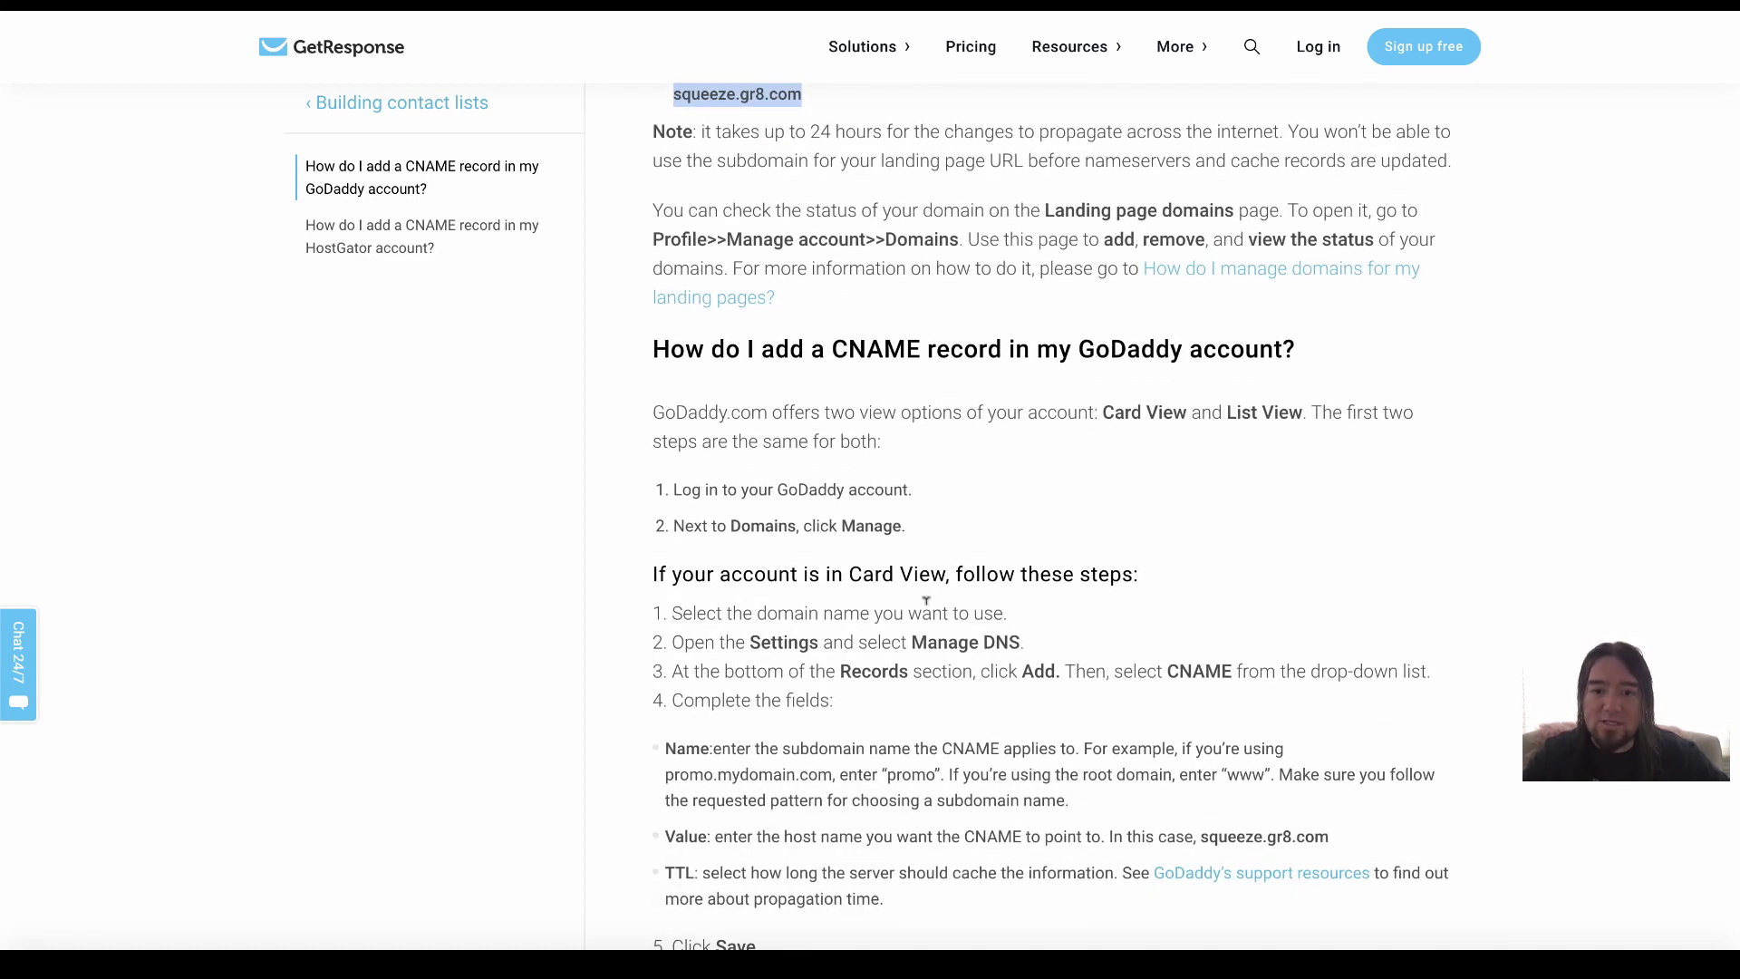
scroll(759, 670, "down", 4)
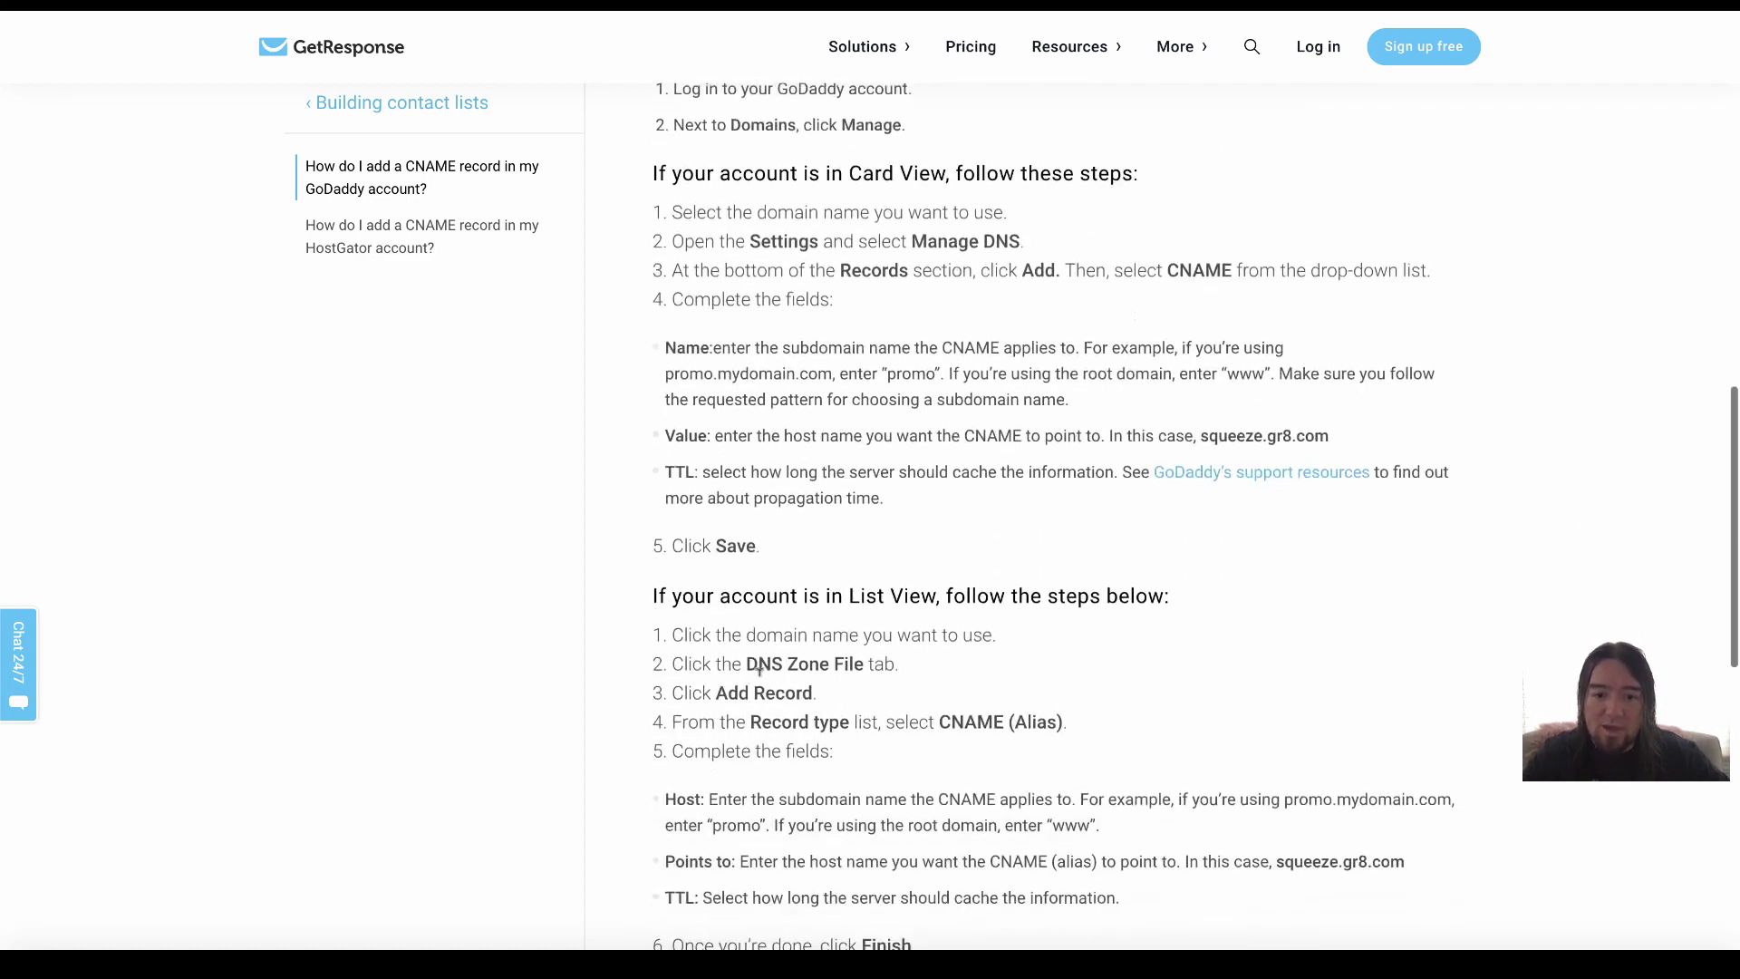
scroll(760, 671, "down", 1)
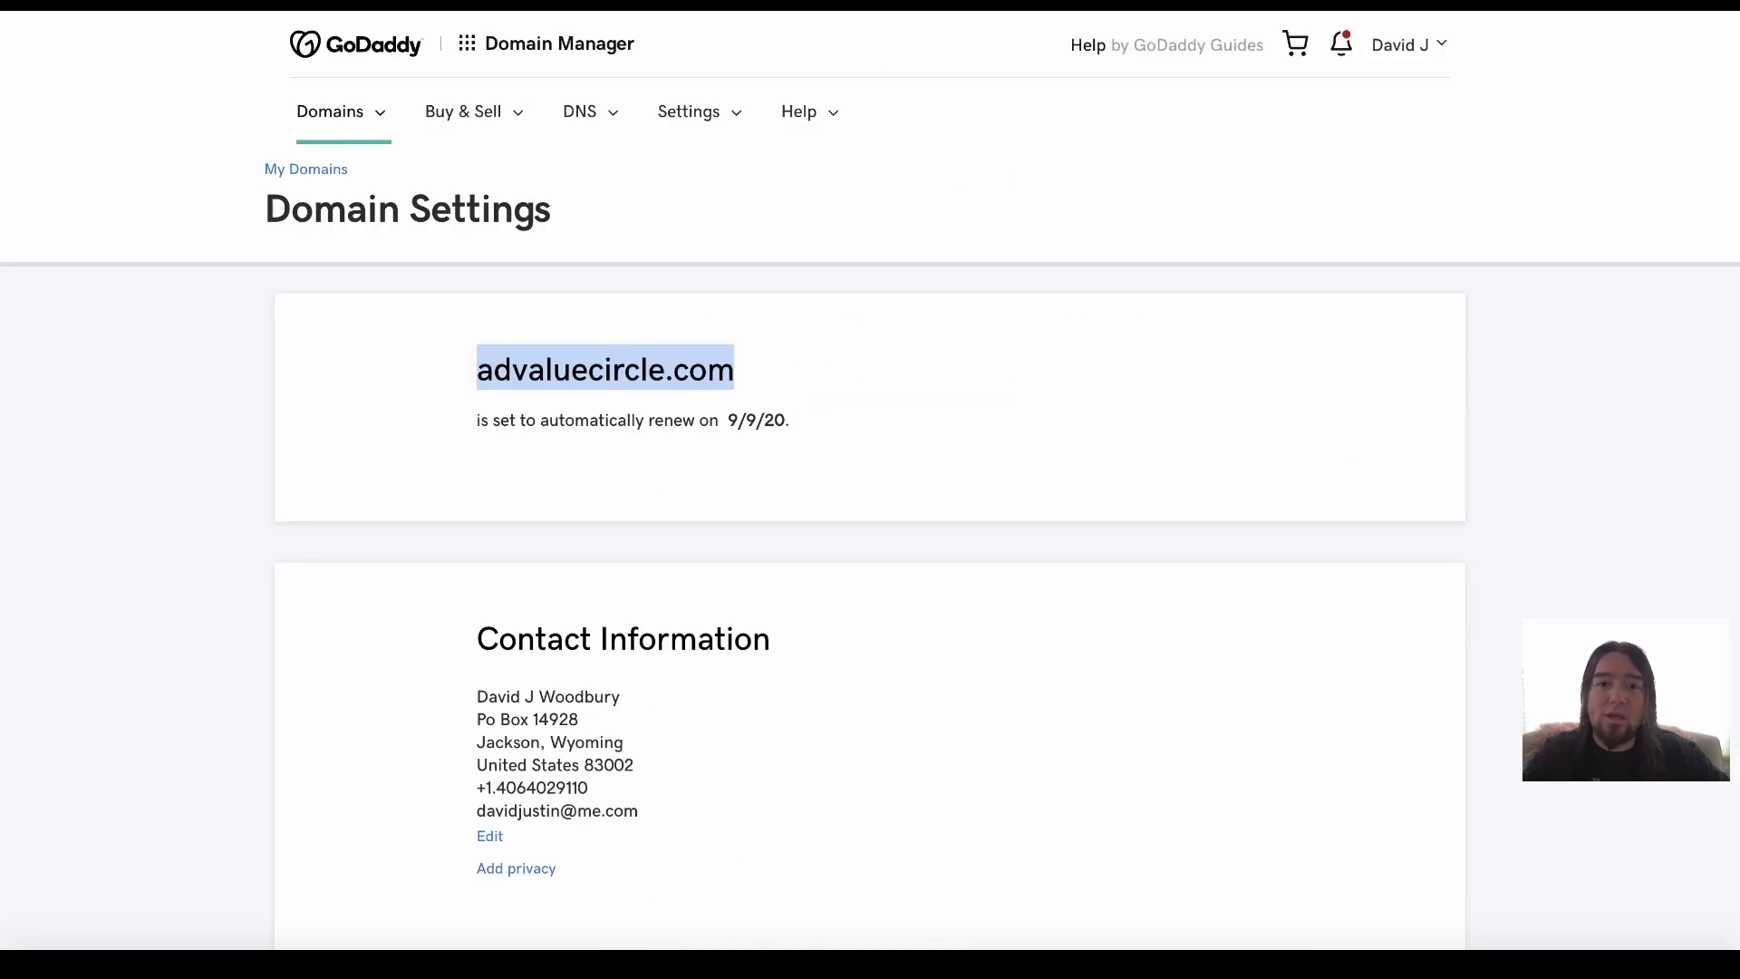
Switch to GoDaddy and open the DNS management records for advaluecircle.com.
scroll(710, 511, "down", 1)
scroll(1181, 648, "down", 4)
left_click(1097, 731)
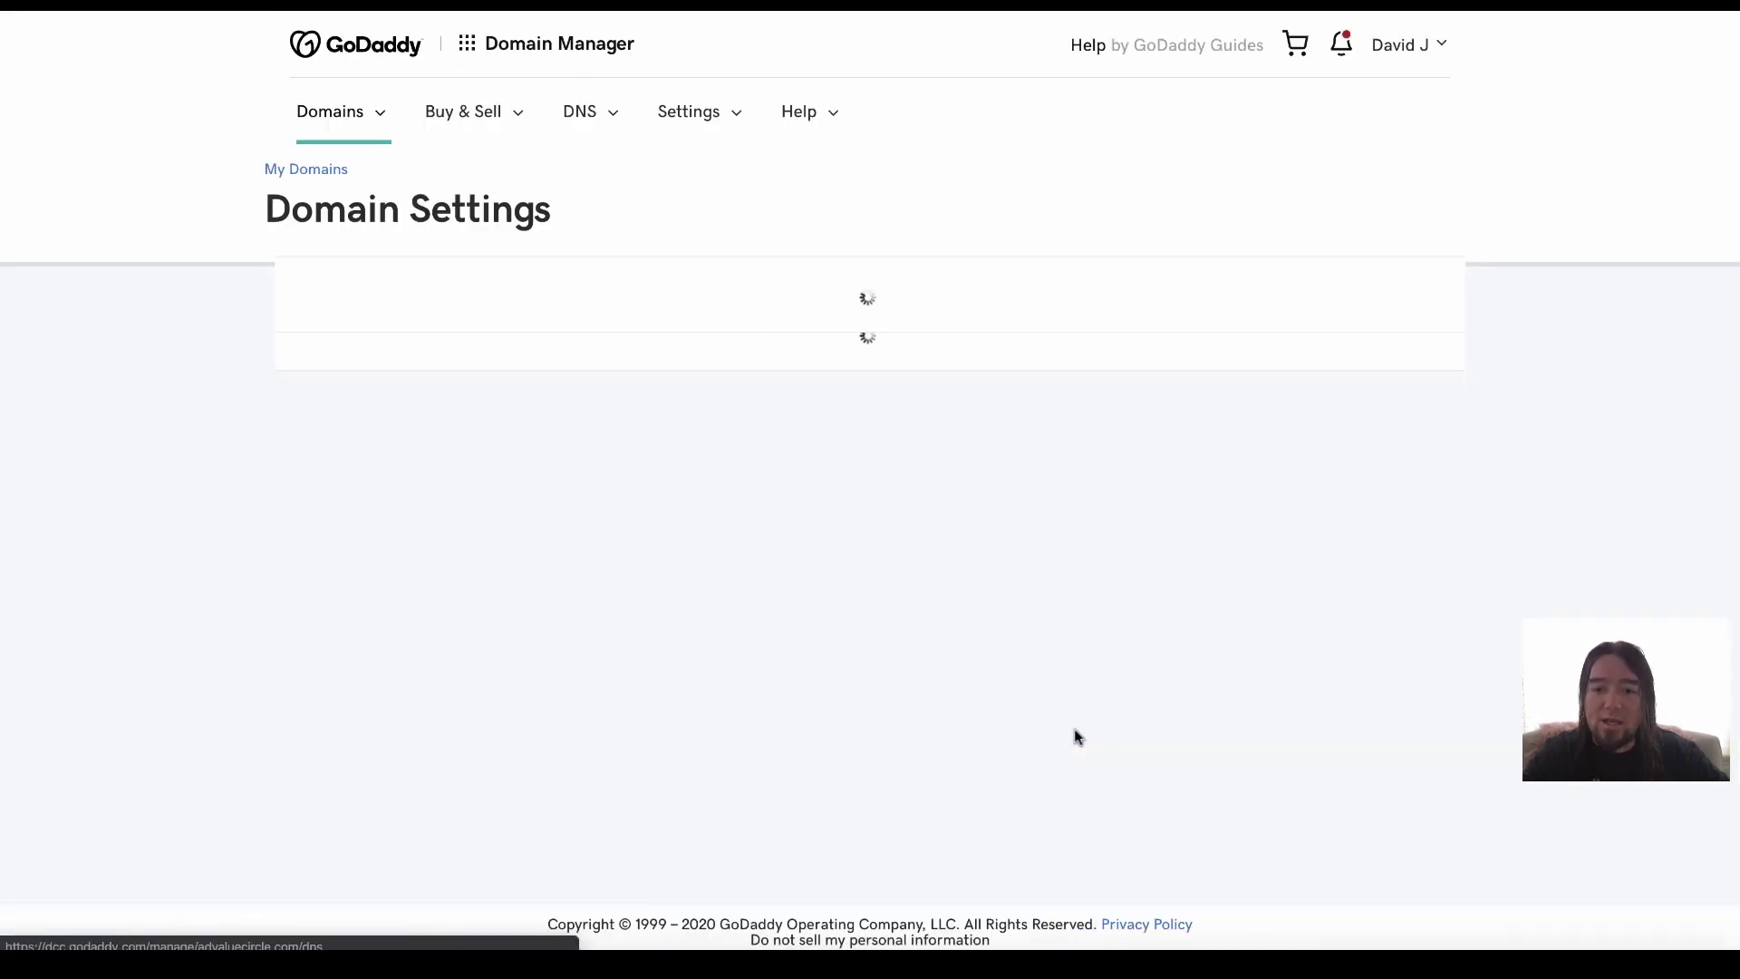
scroll(781, 279, "down", 2)
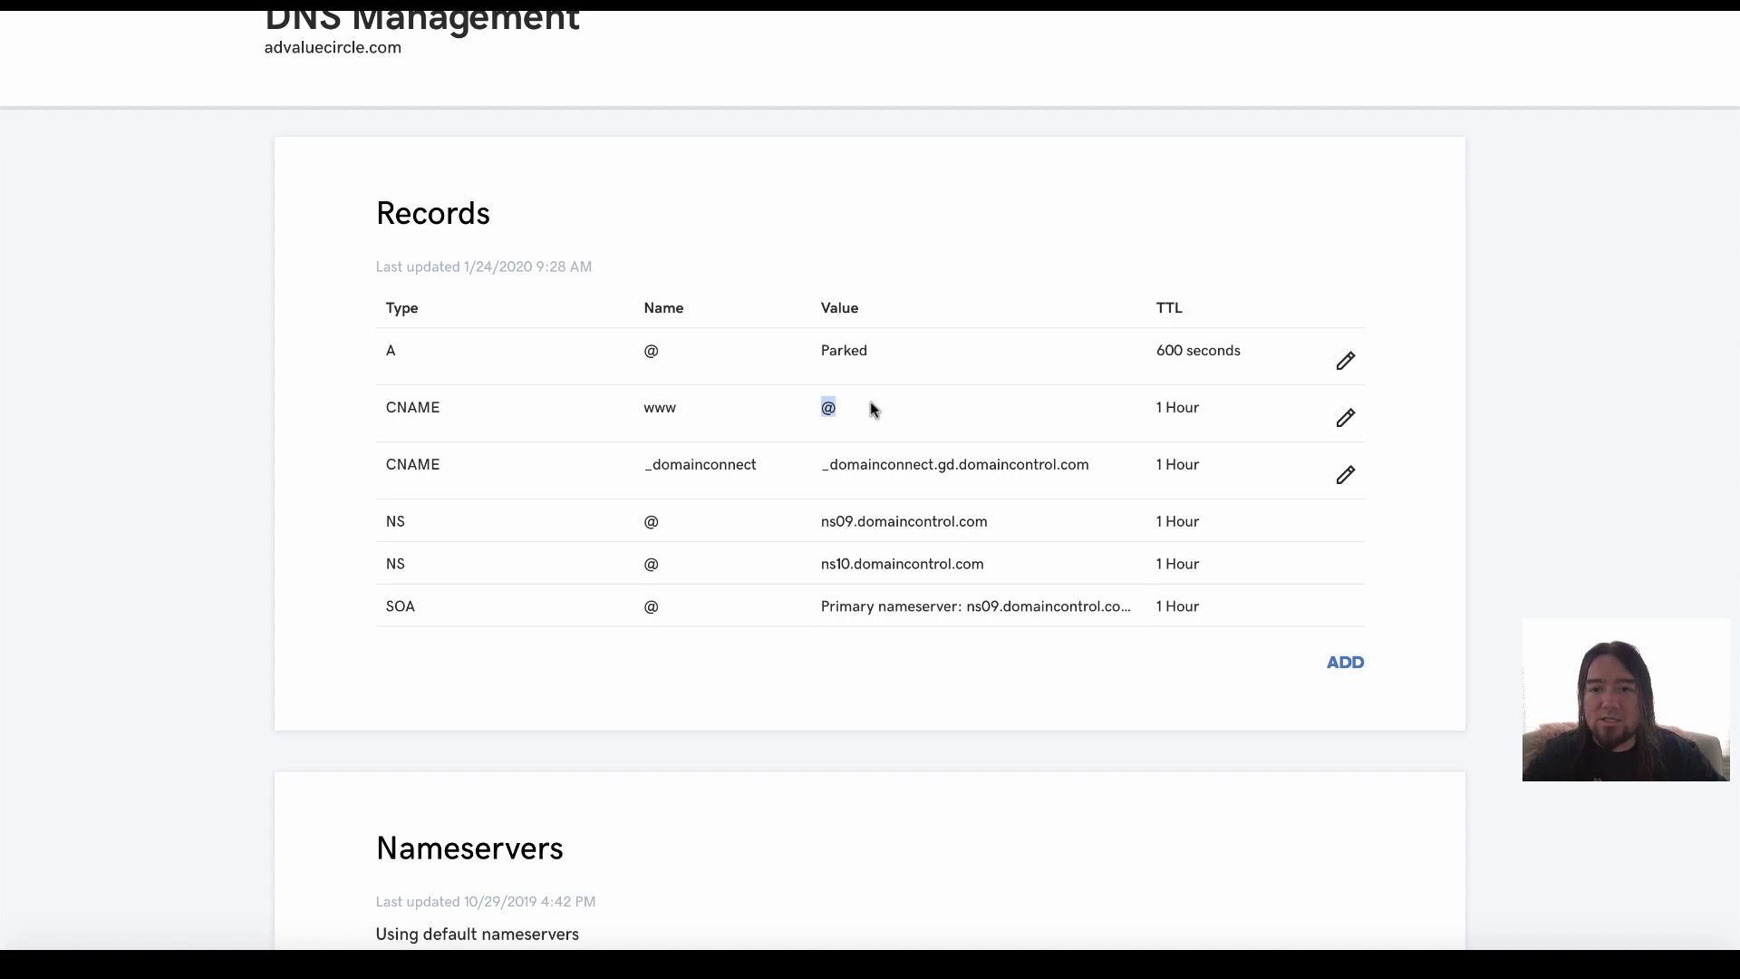
Try to point the www CNAME record to squeeze.gr8.com.
left_click(1349, 419)
double_click(790, 515)
key("ctrl+v")
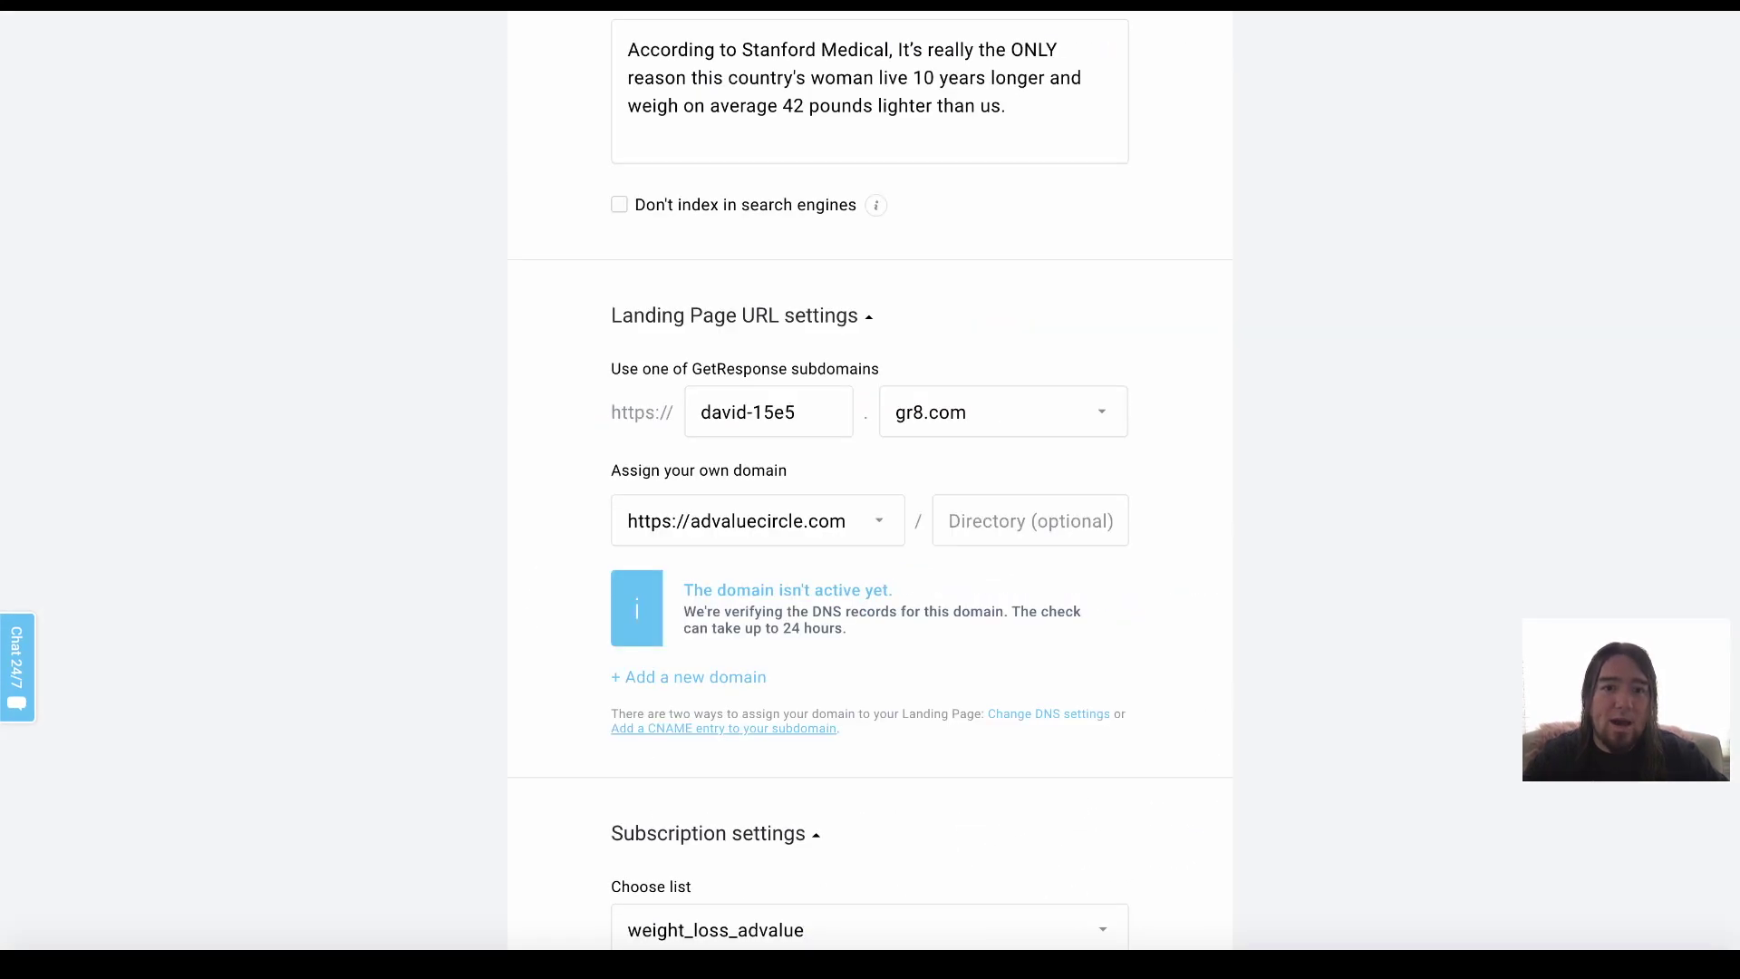
Open GetResponse's help article on changing DNS settings and select the nameserver address ns-a-1.getresponse.com for copying.
left_click(1033, 713)
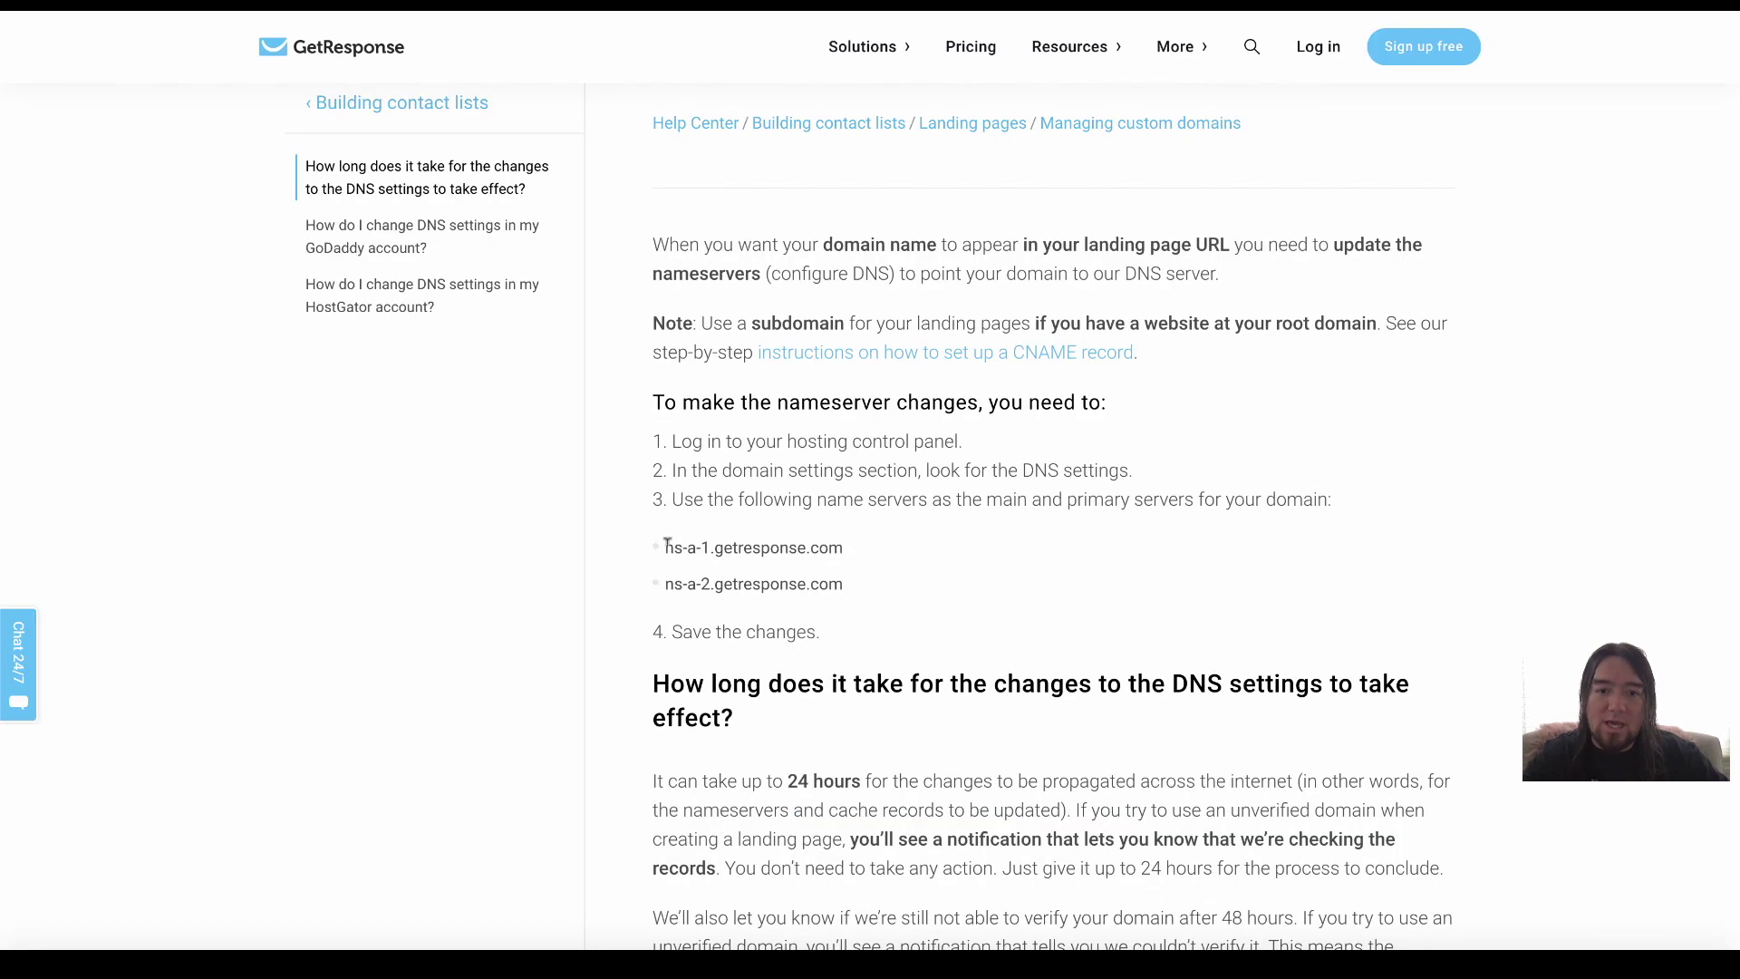
left_click_drag(665, 548, 817, 540)
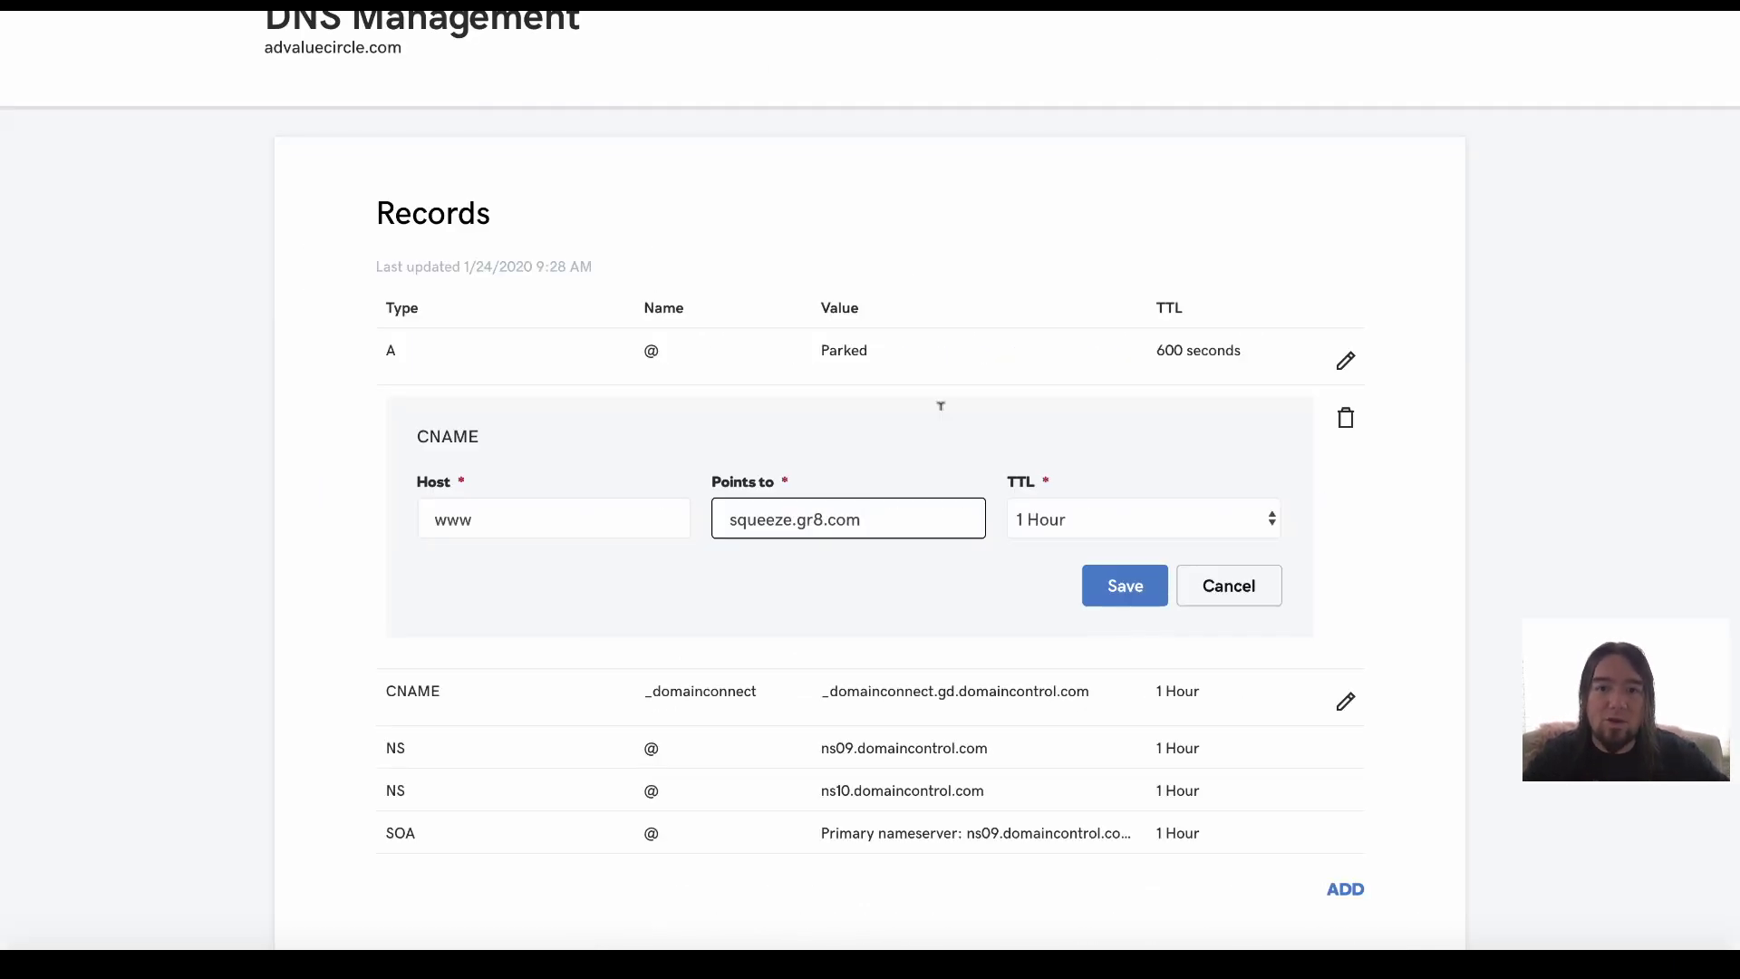
In GoDaddy, discard the www CNAME edit and choose to enter custom nameservers for advaluecircle.com.
left_click(1228, 586)
scroll(1227, 594, "down", 3)
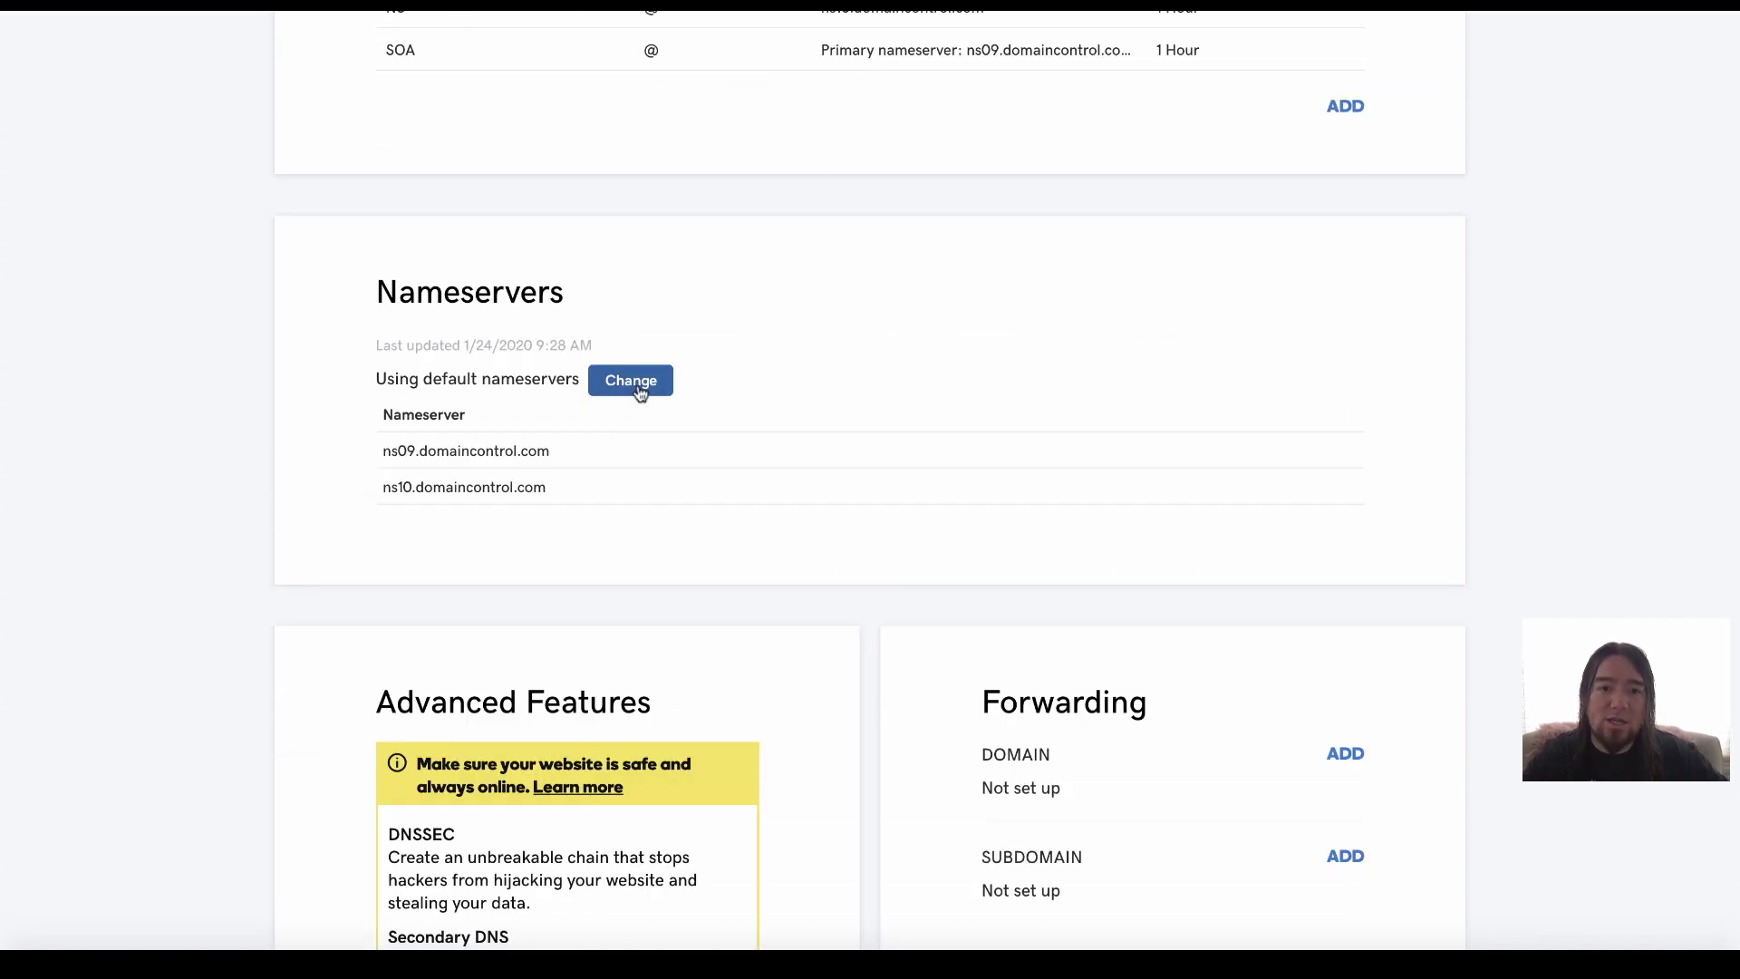
scroll(638, 201, "up", 2)
scroll(638, 201, "up", 7)
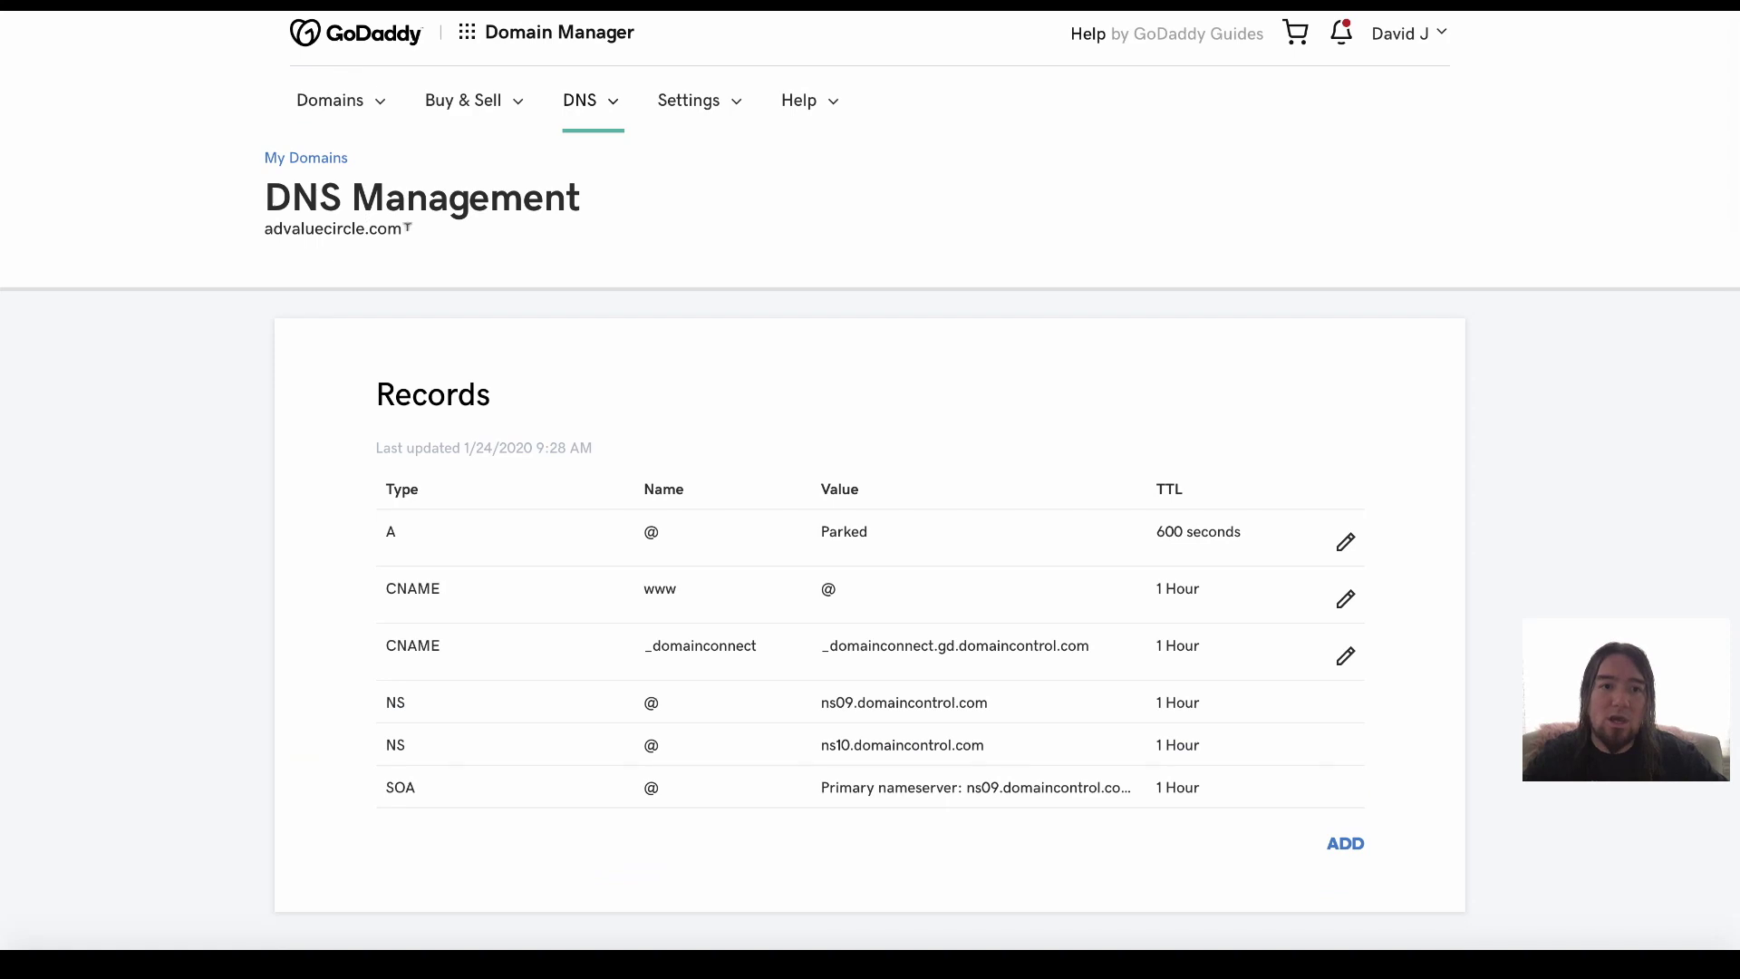
scroll(431, 342, "down", 9)
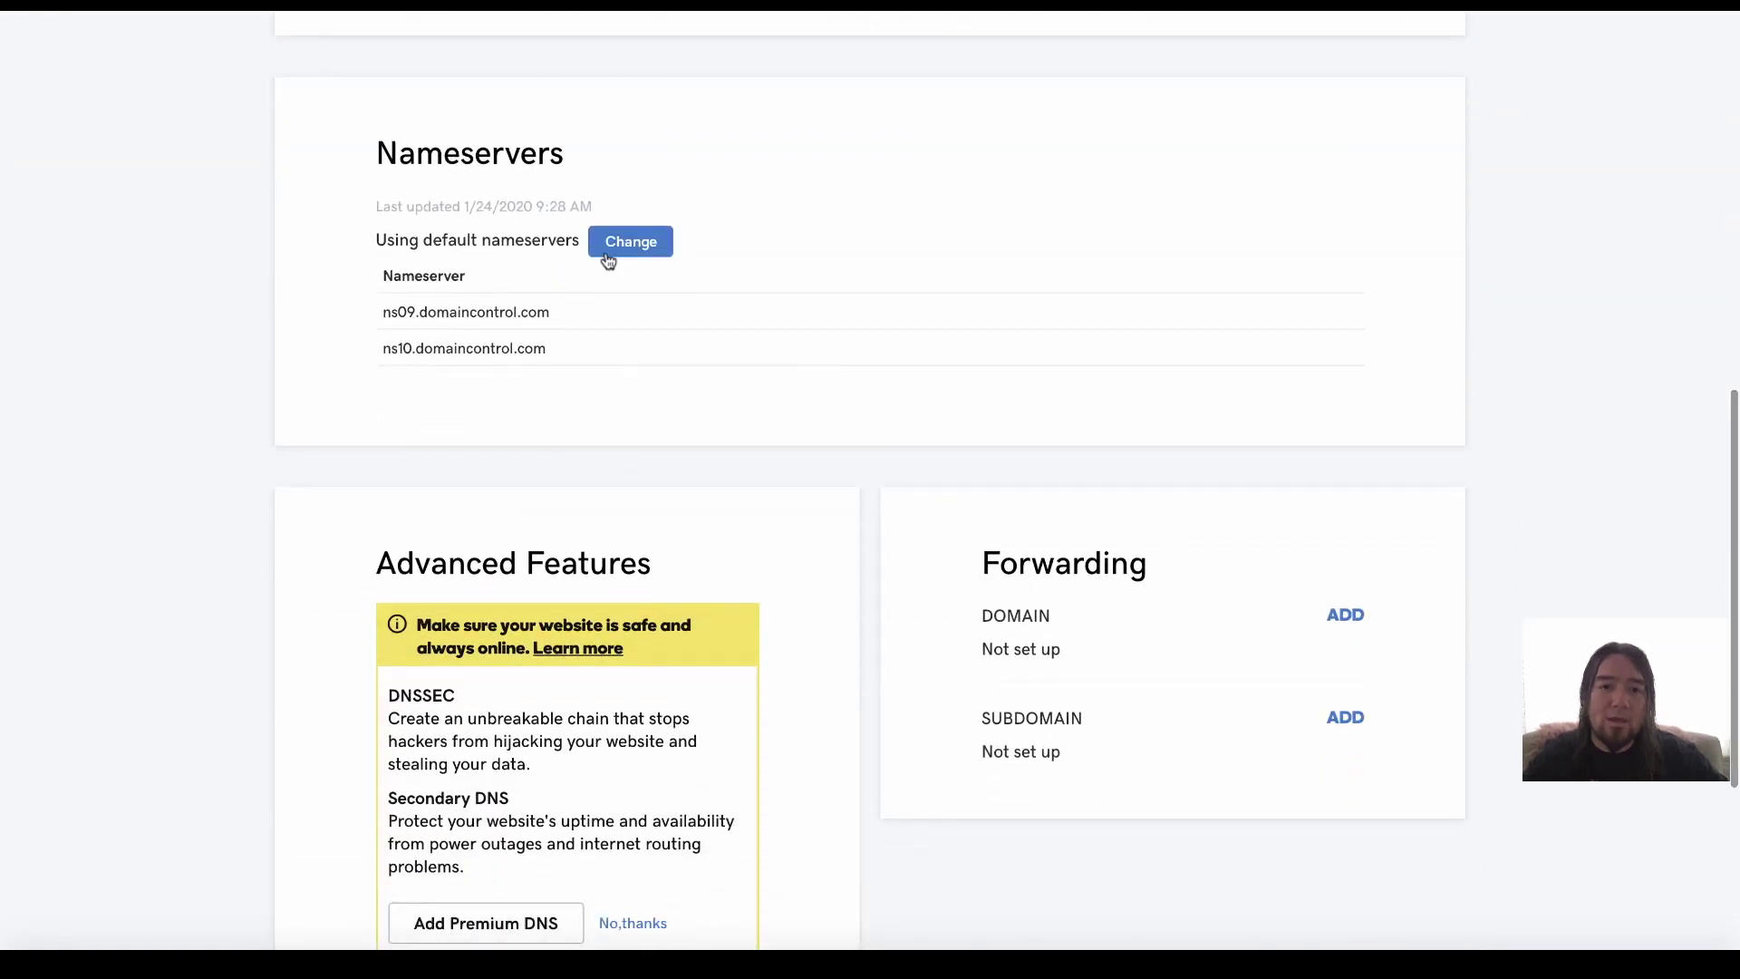
left_click(606, 256)
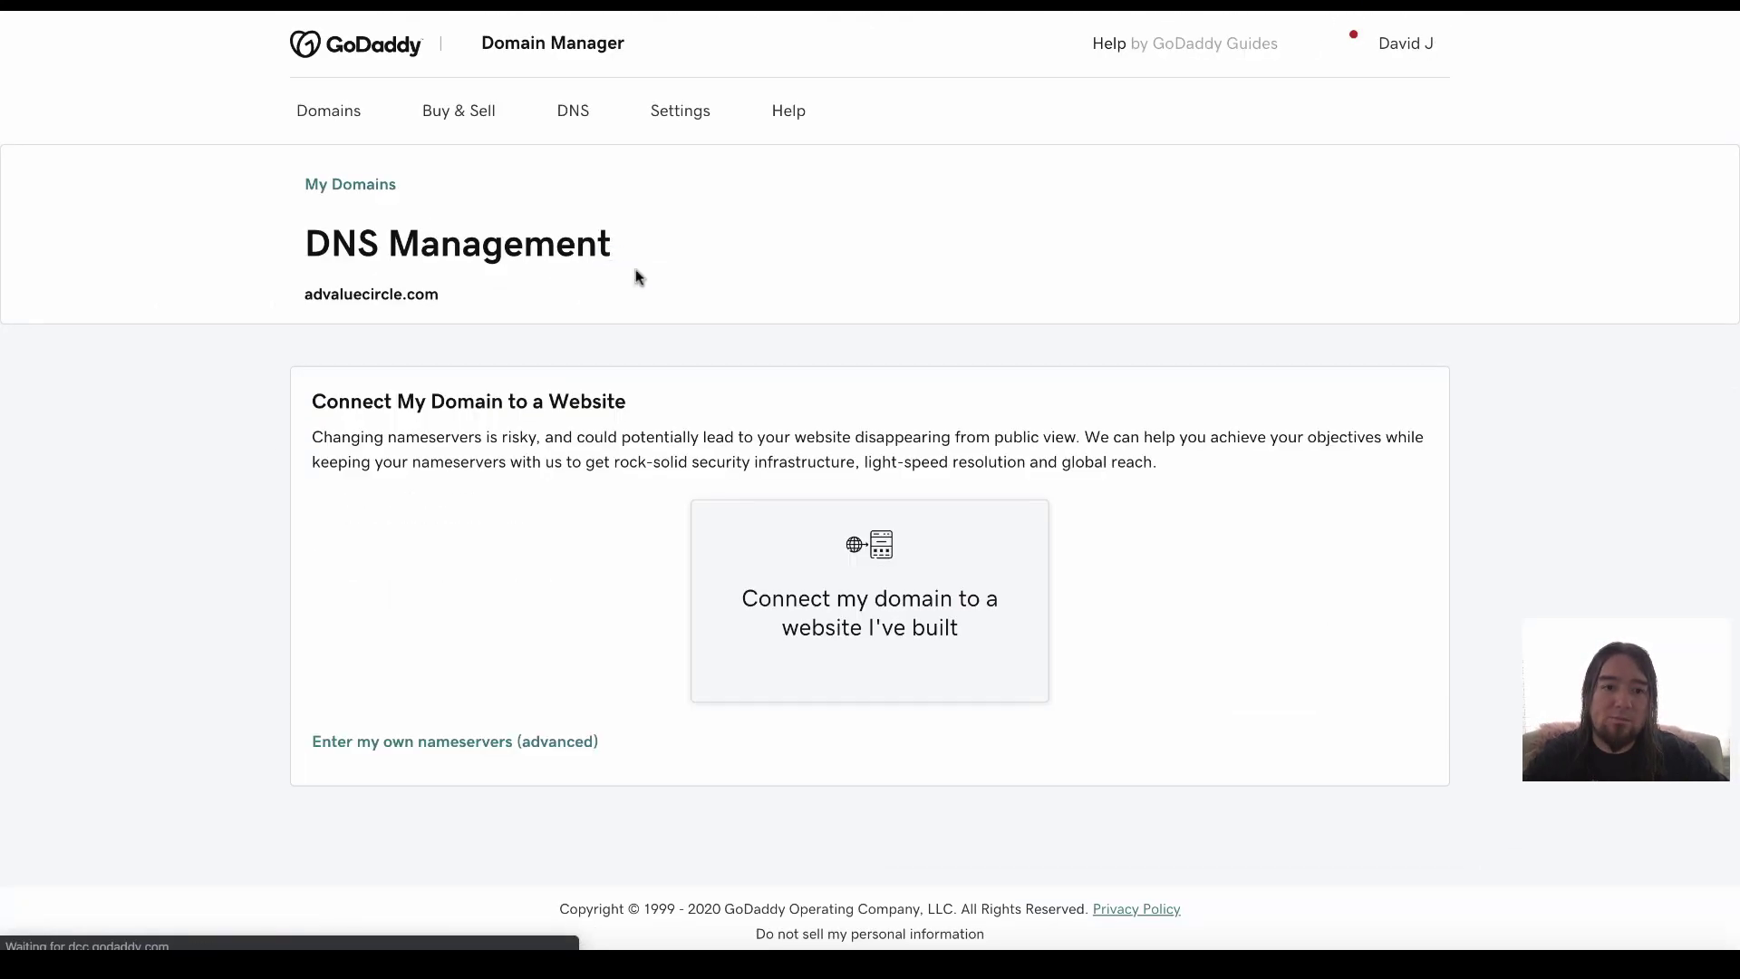
left_click(362, 742)
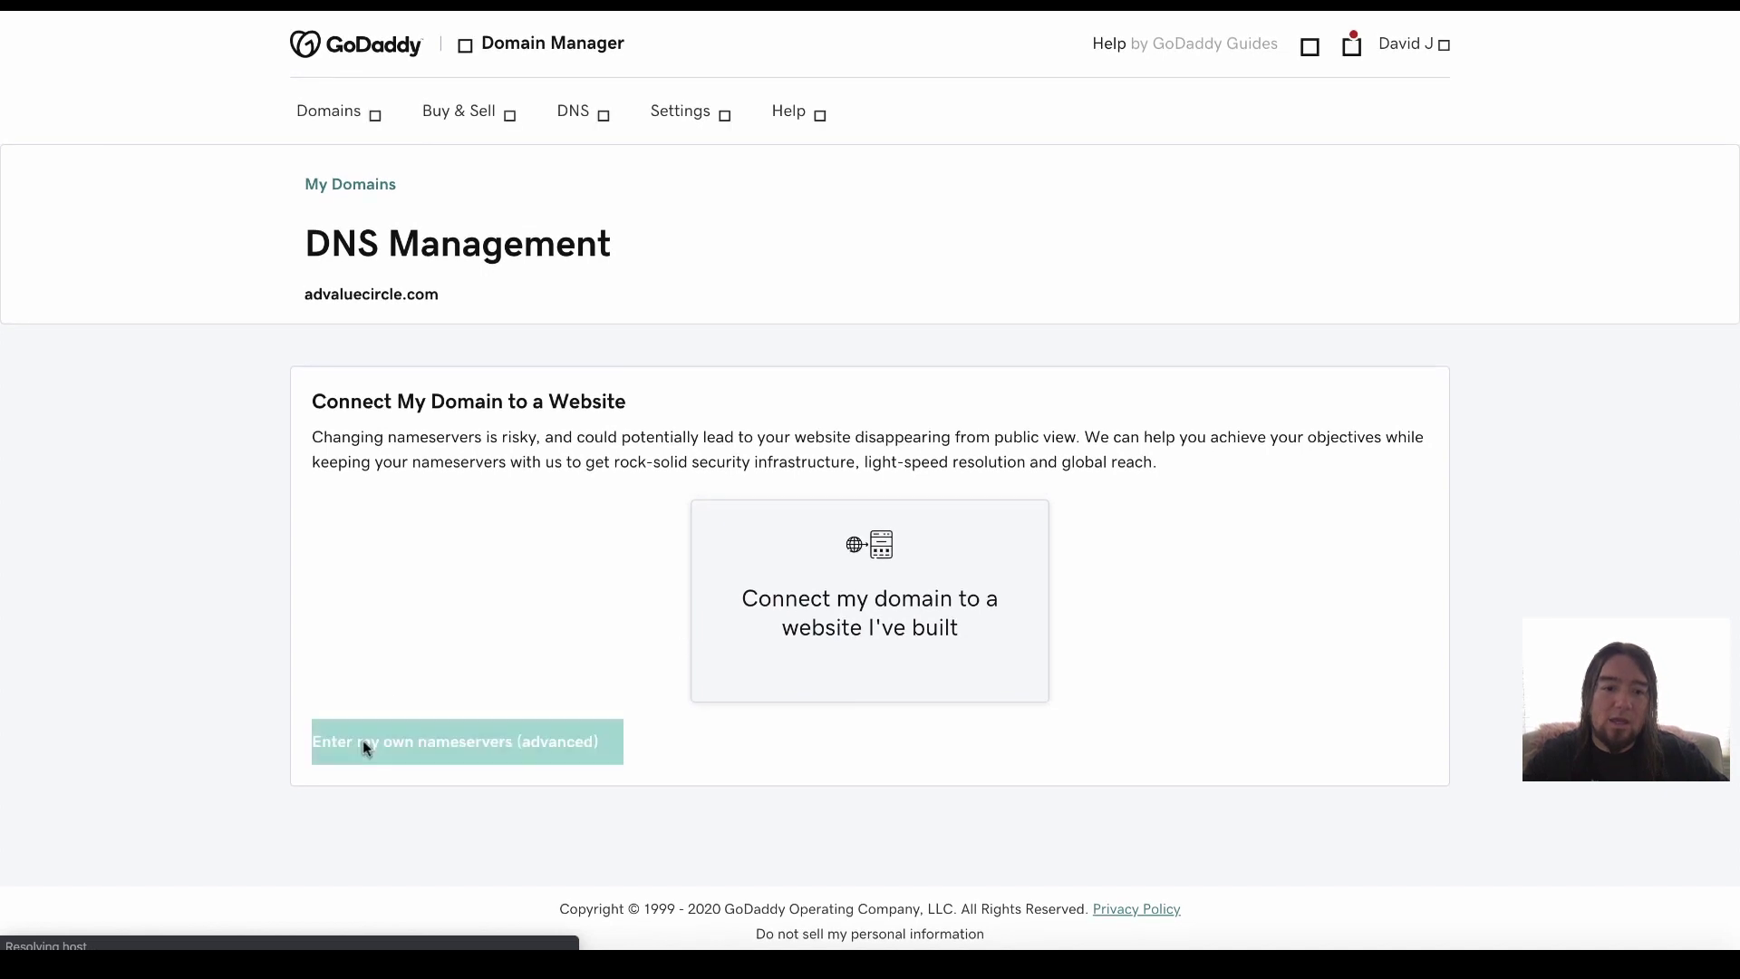
Set the domain's nameservers to ns-a-1.getresponse.com and ns-a-2.getresponse.com, and save them.
left_click(438, 488)
type("ns-a-1.getresponse.com")
left_click(460, 552)
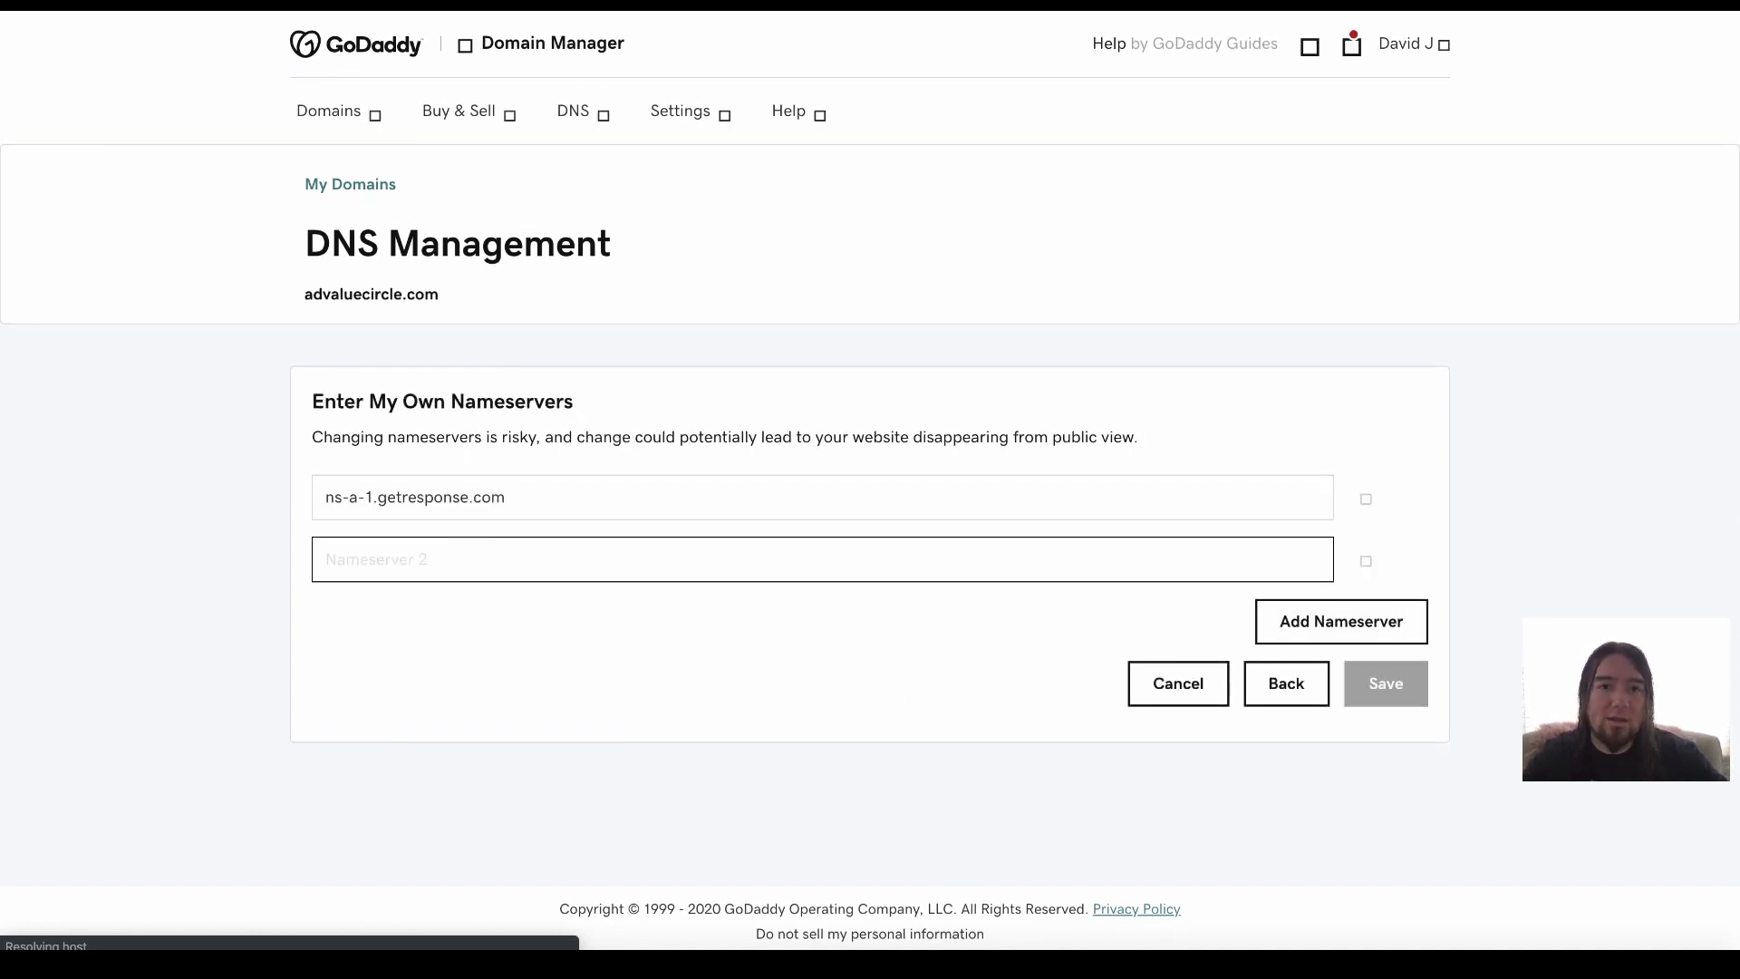
left_click(698, 5)
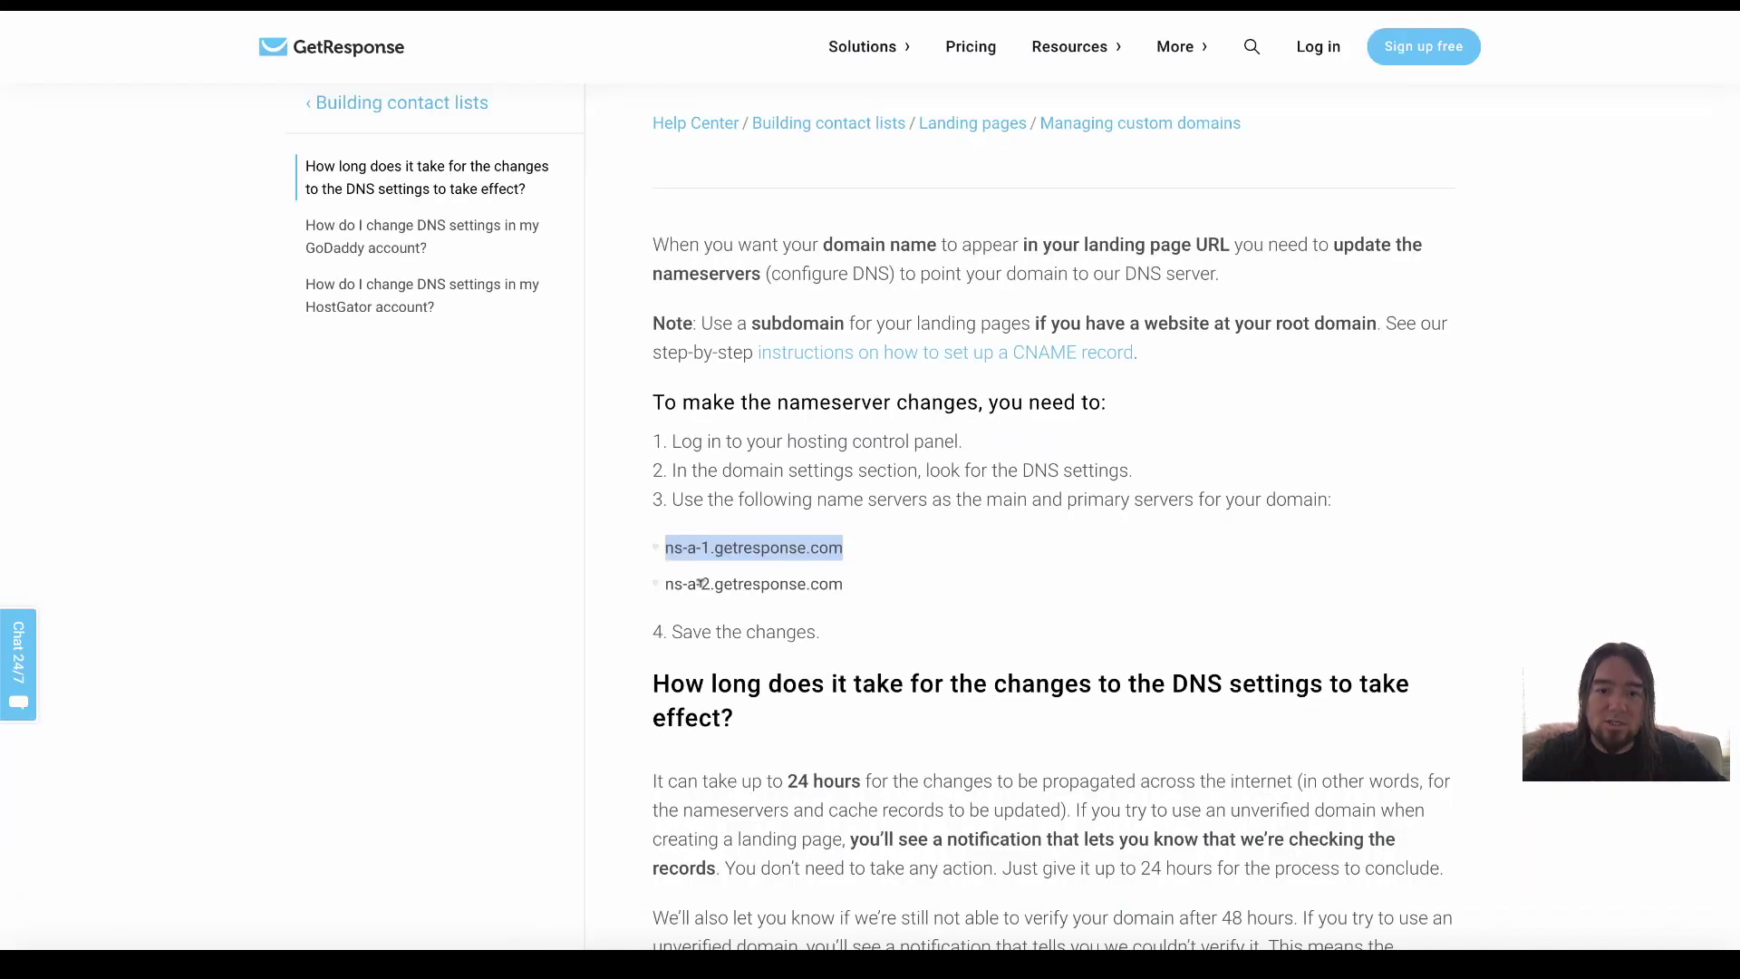
left_click(673, 6)
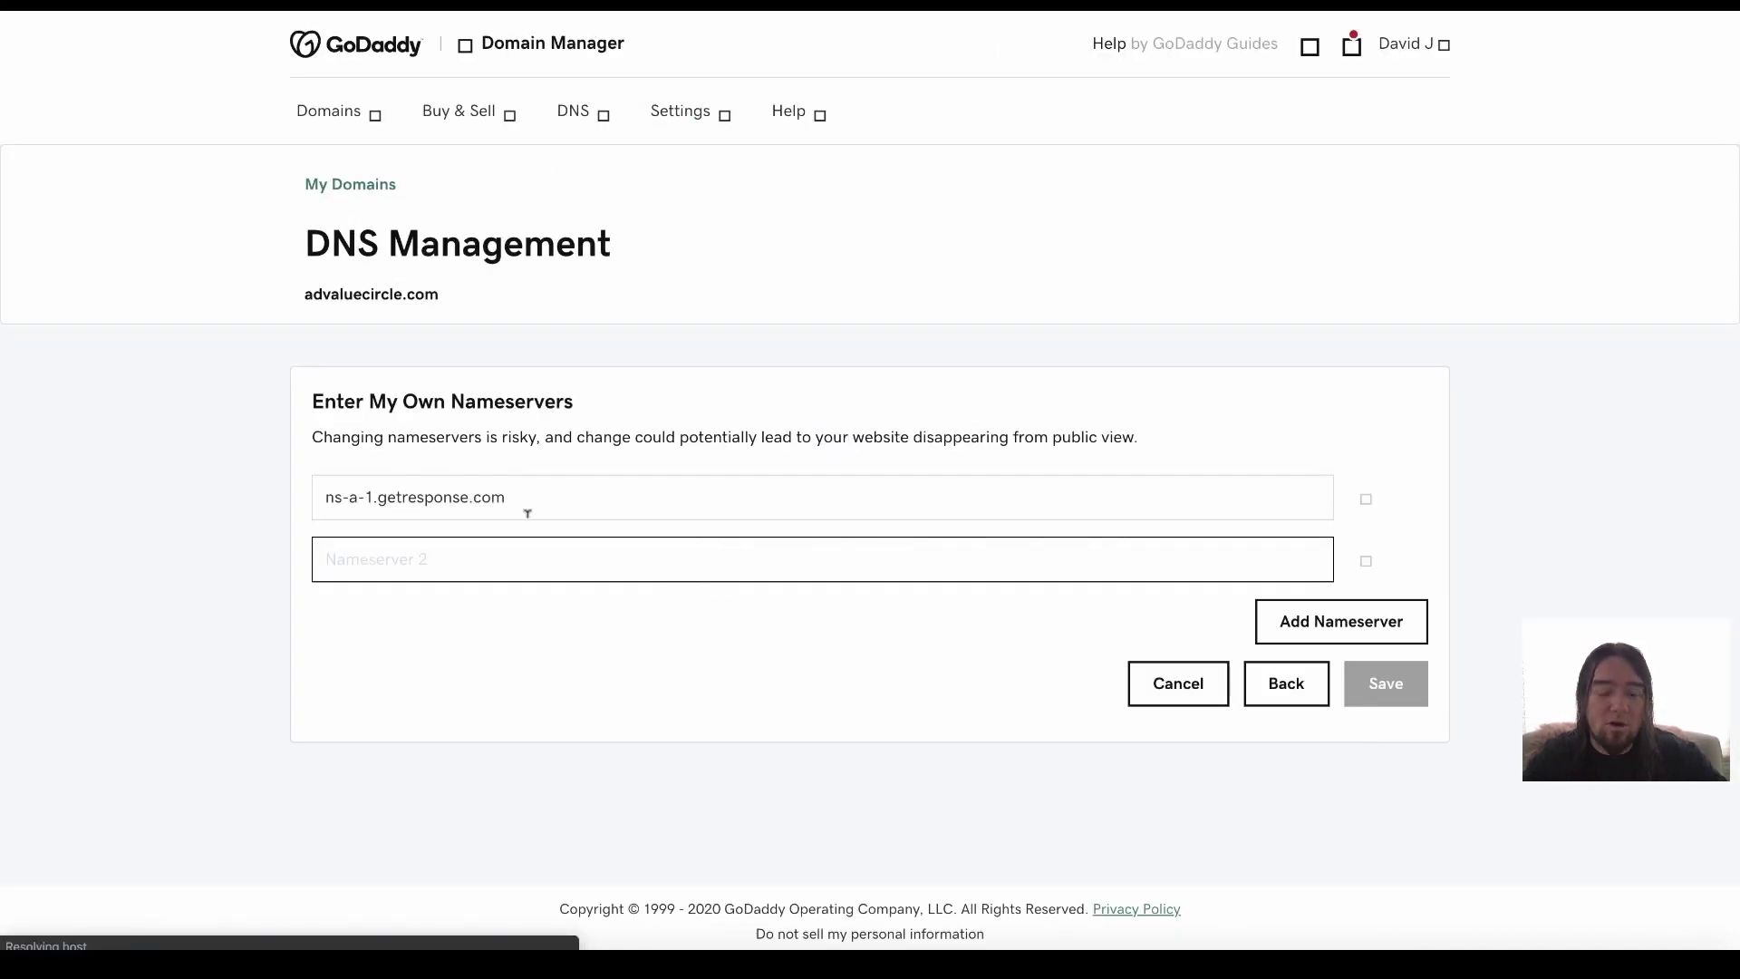
type("ns-a-1.getresponse.com")
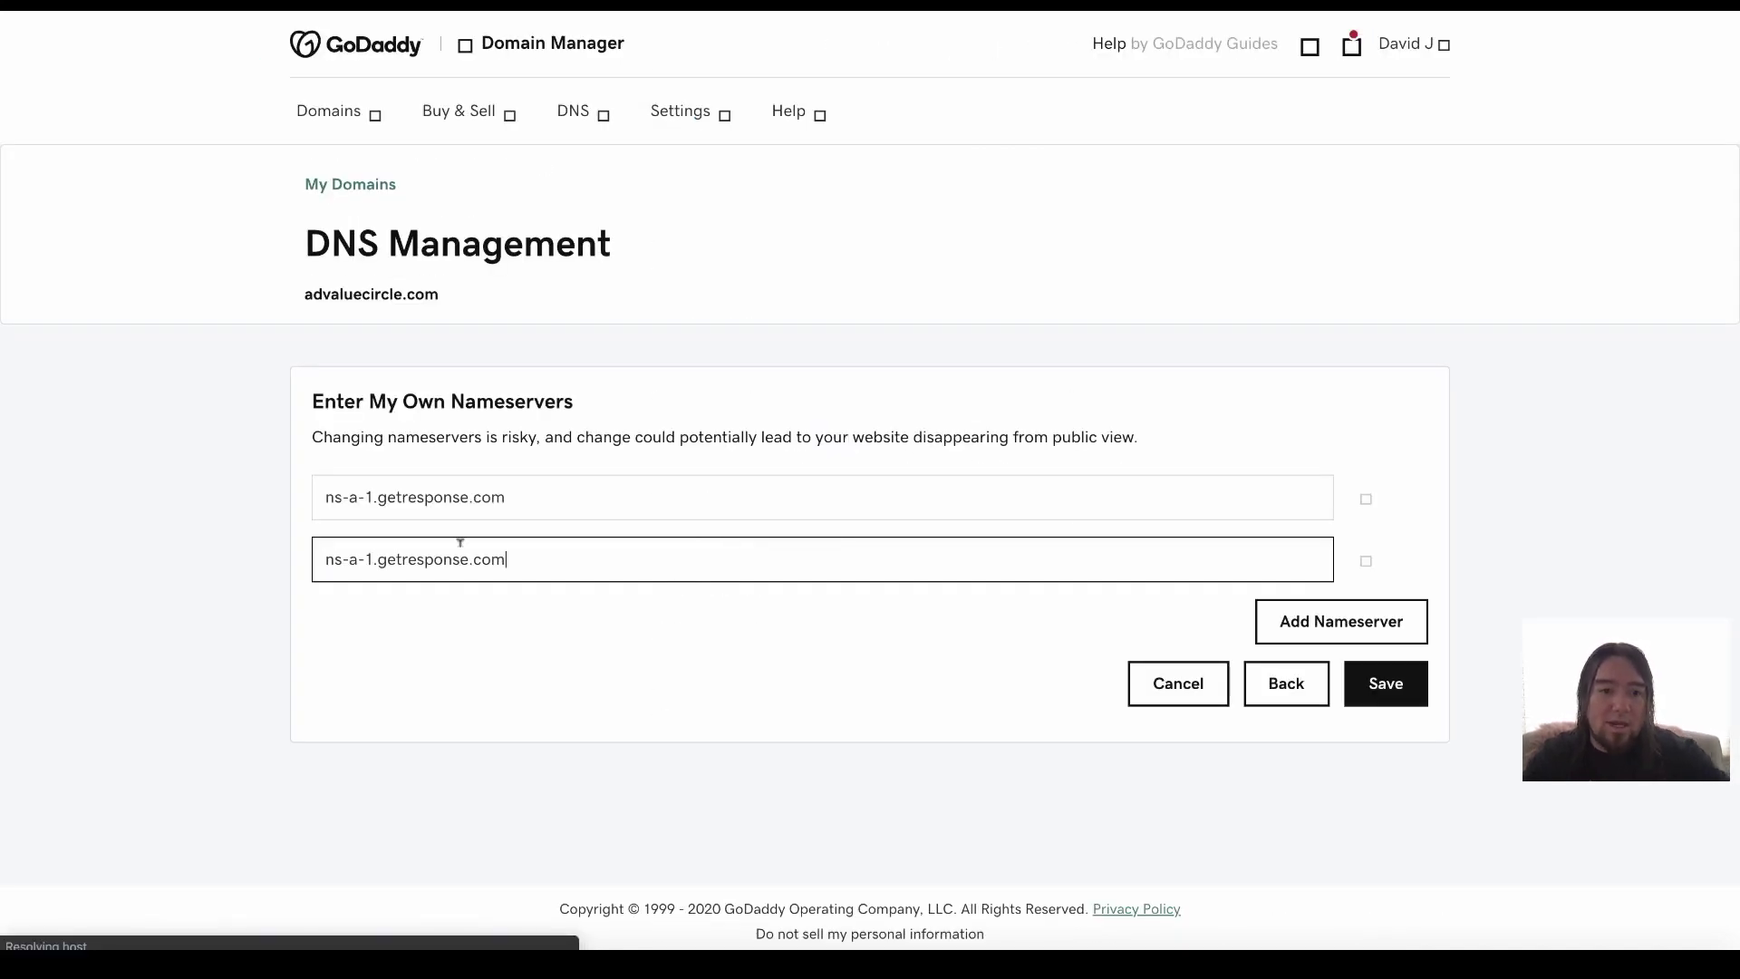
left_click(371, 560)
key("BackSpace")
type("2")
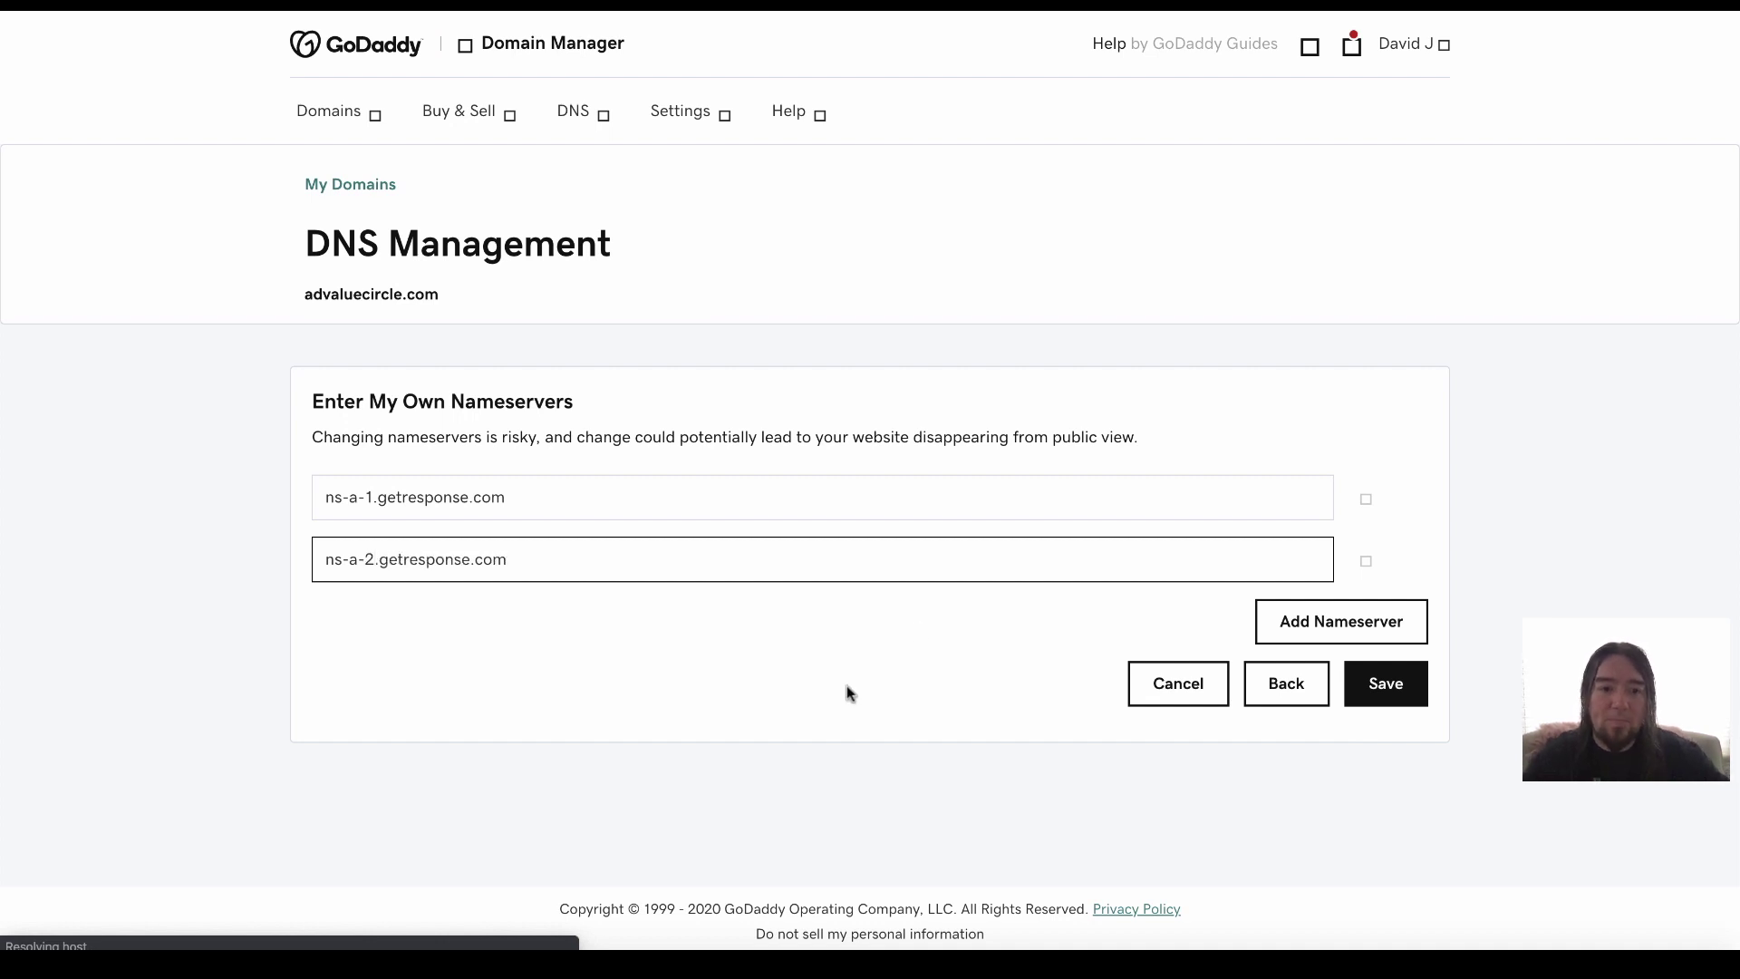
left_click(1374, 682)
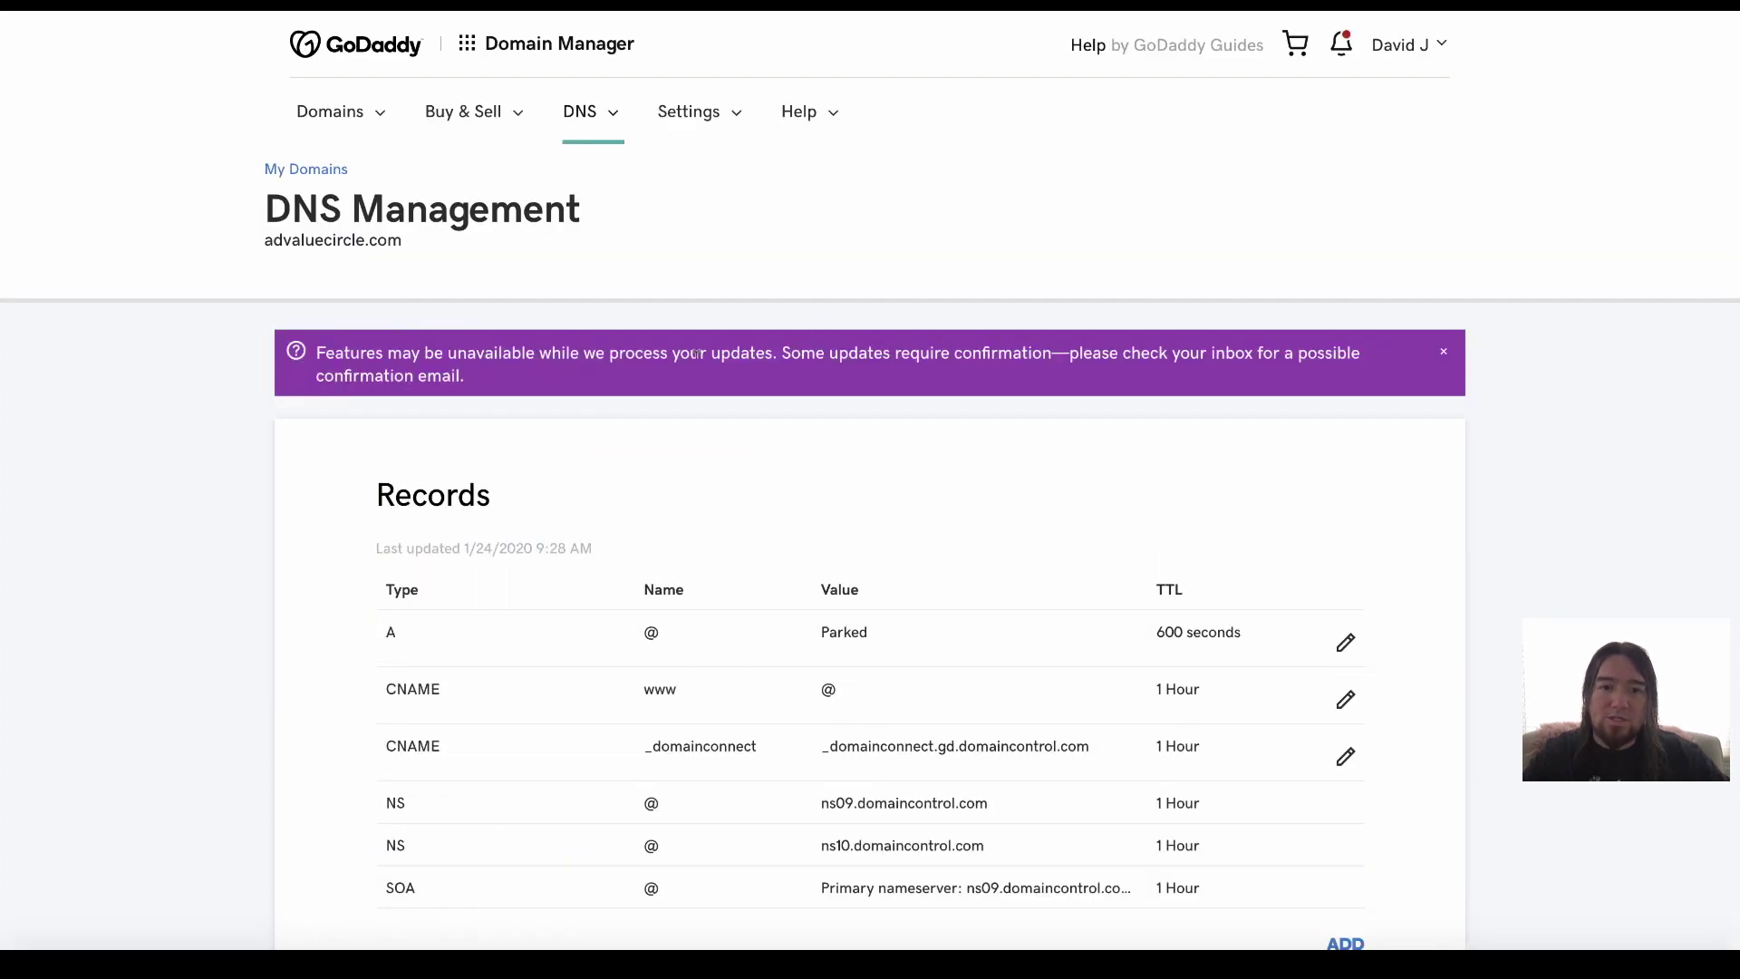
scroll(694, 370, "down", 1)
scroll(696, 369, "down", 3)
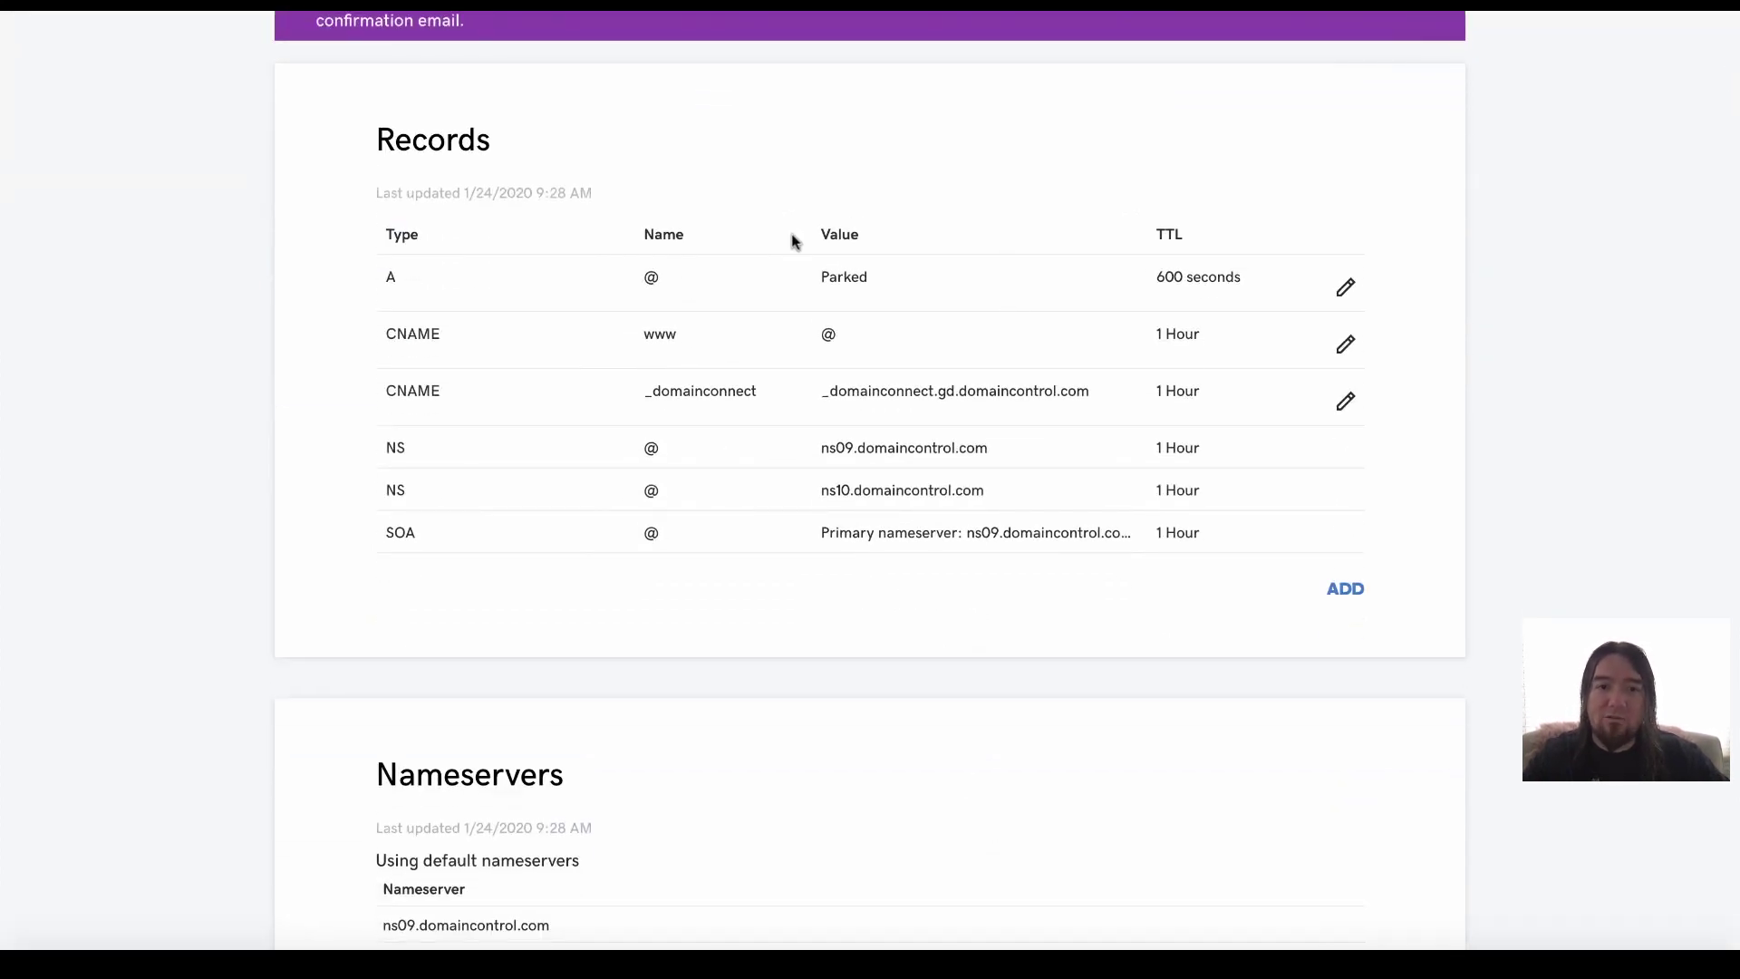
scroll(793, 241, "down", 4)
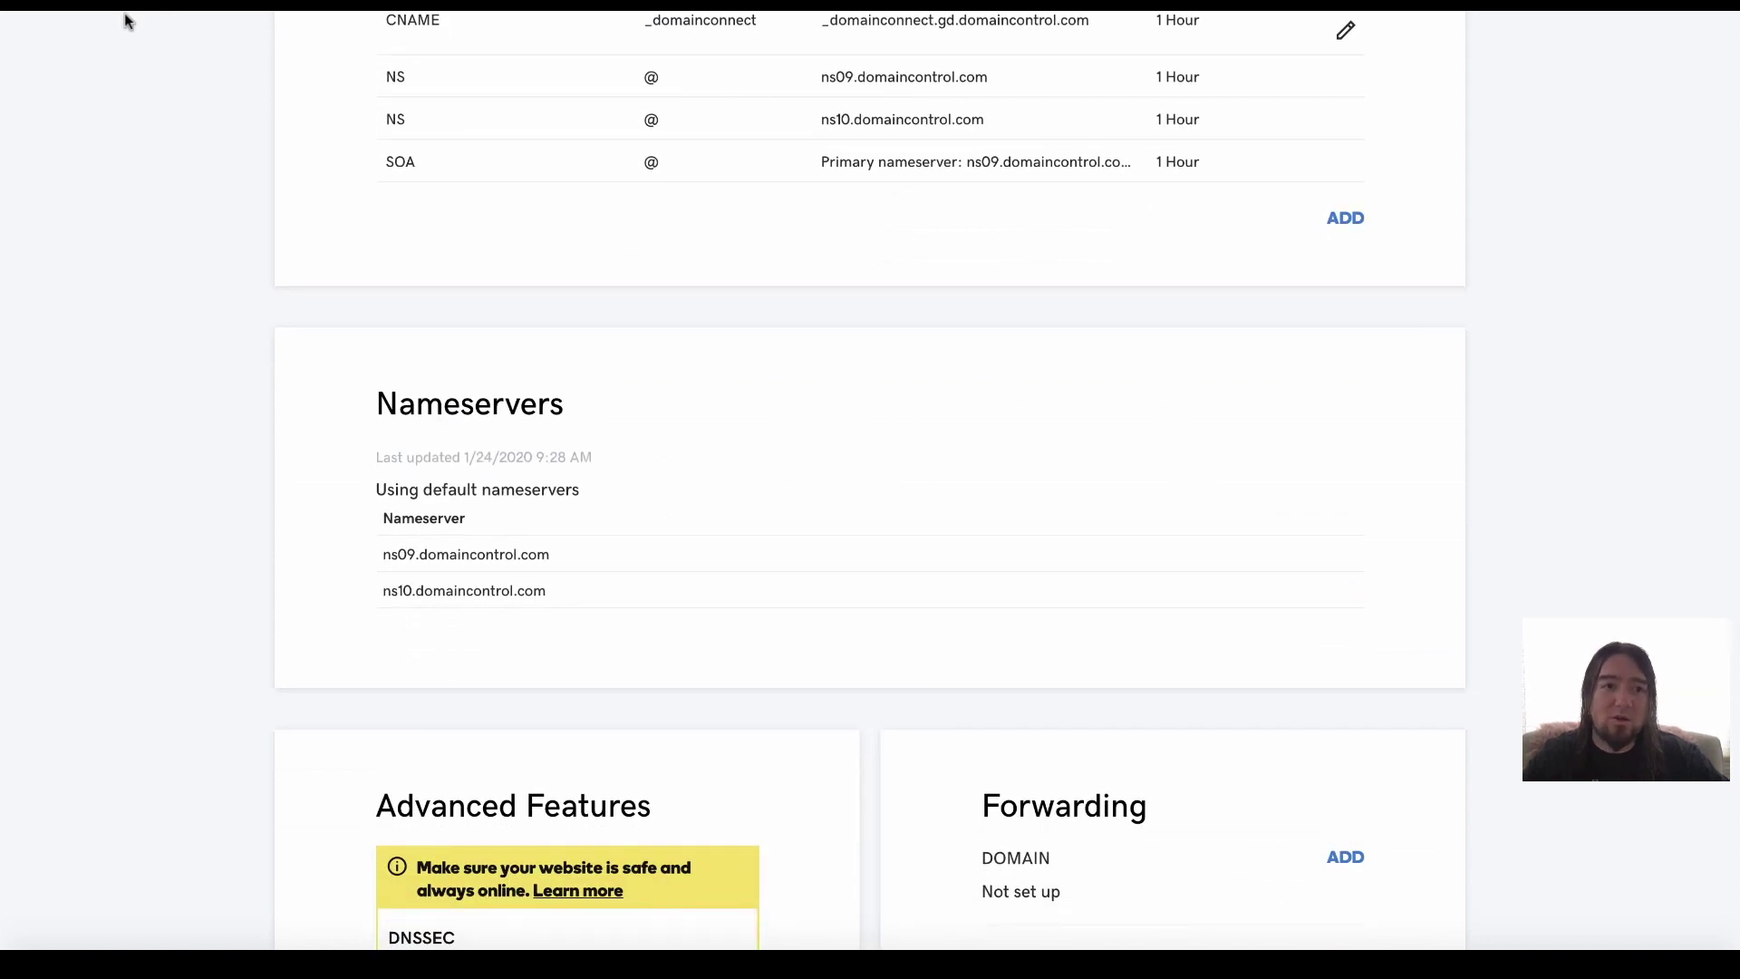
Reload the DNS Management page for advaluecircle.com and check its records and nameserver settings.
key("super+r")
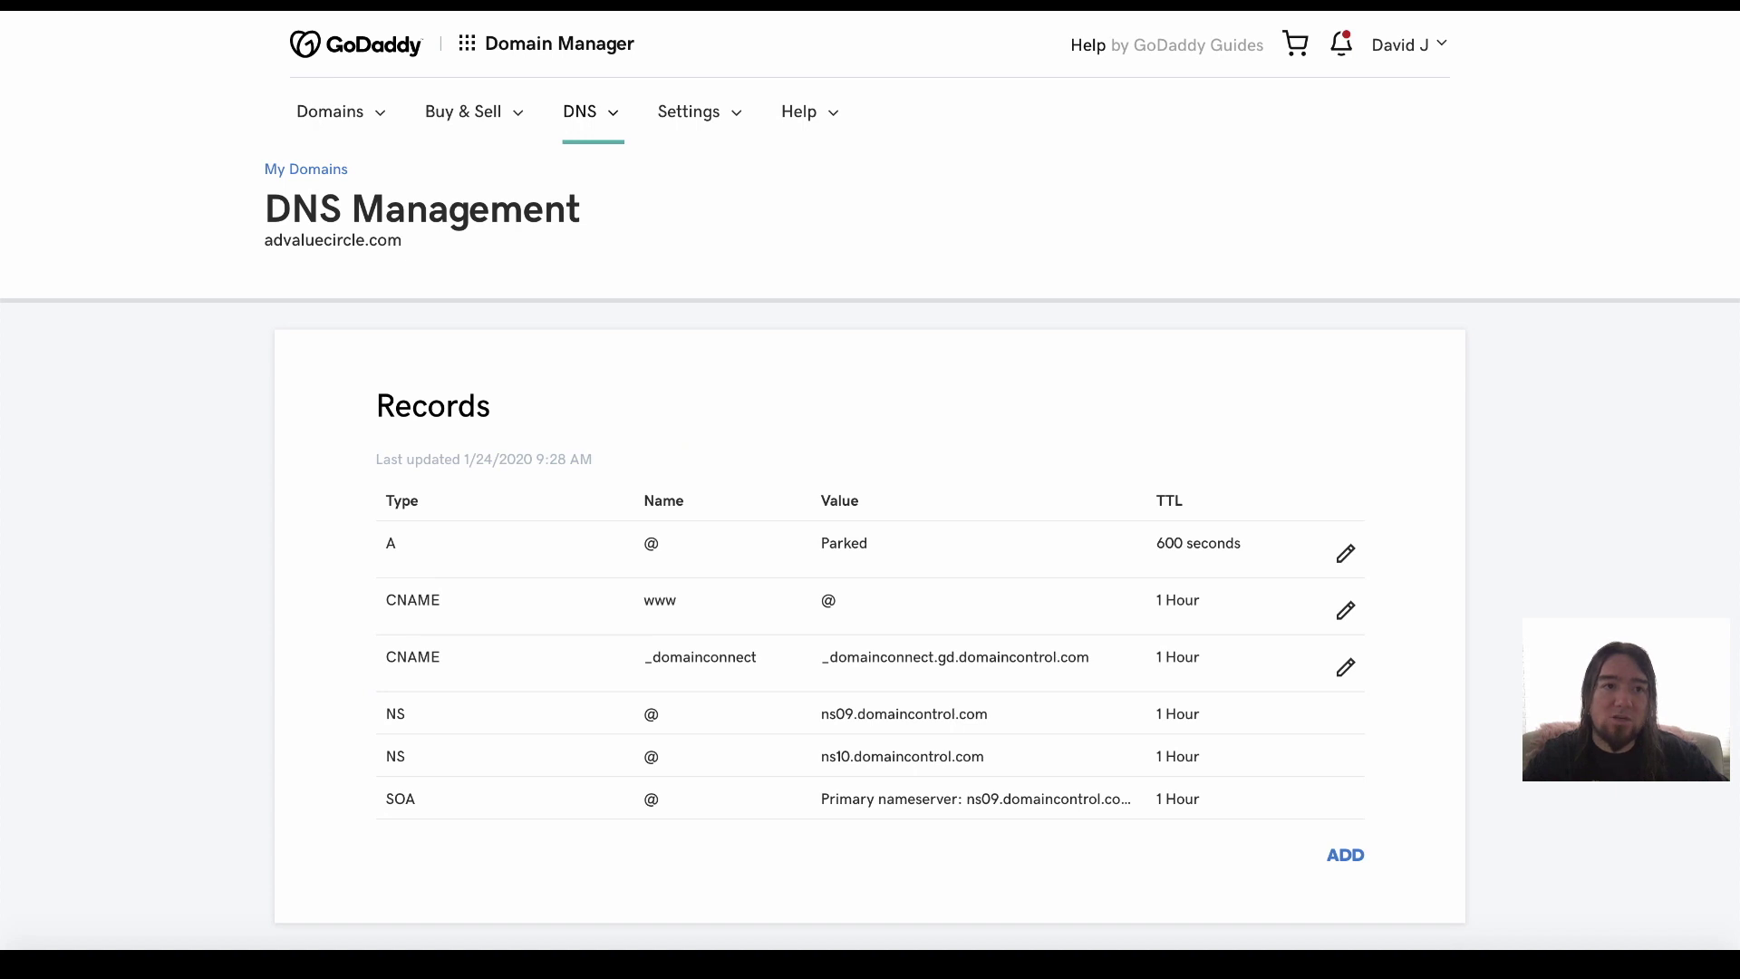
key("super+r")
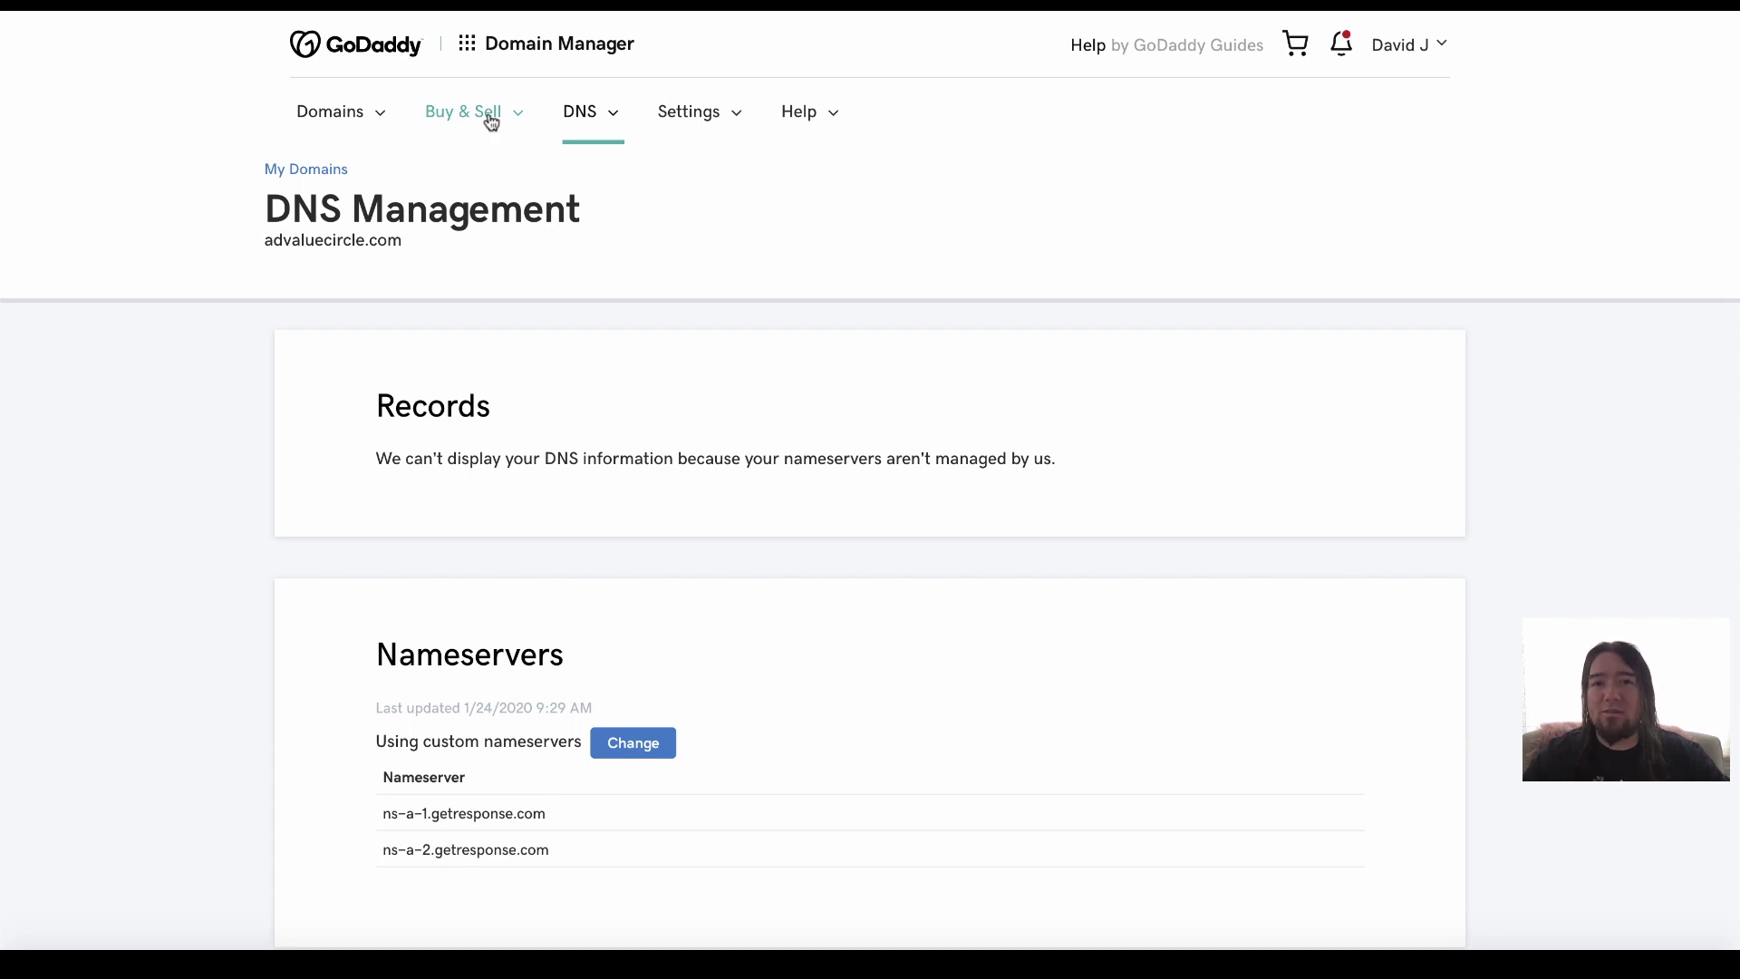
scroll(1085, 318, "down", 3)
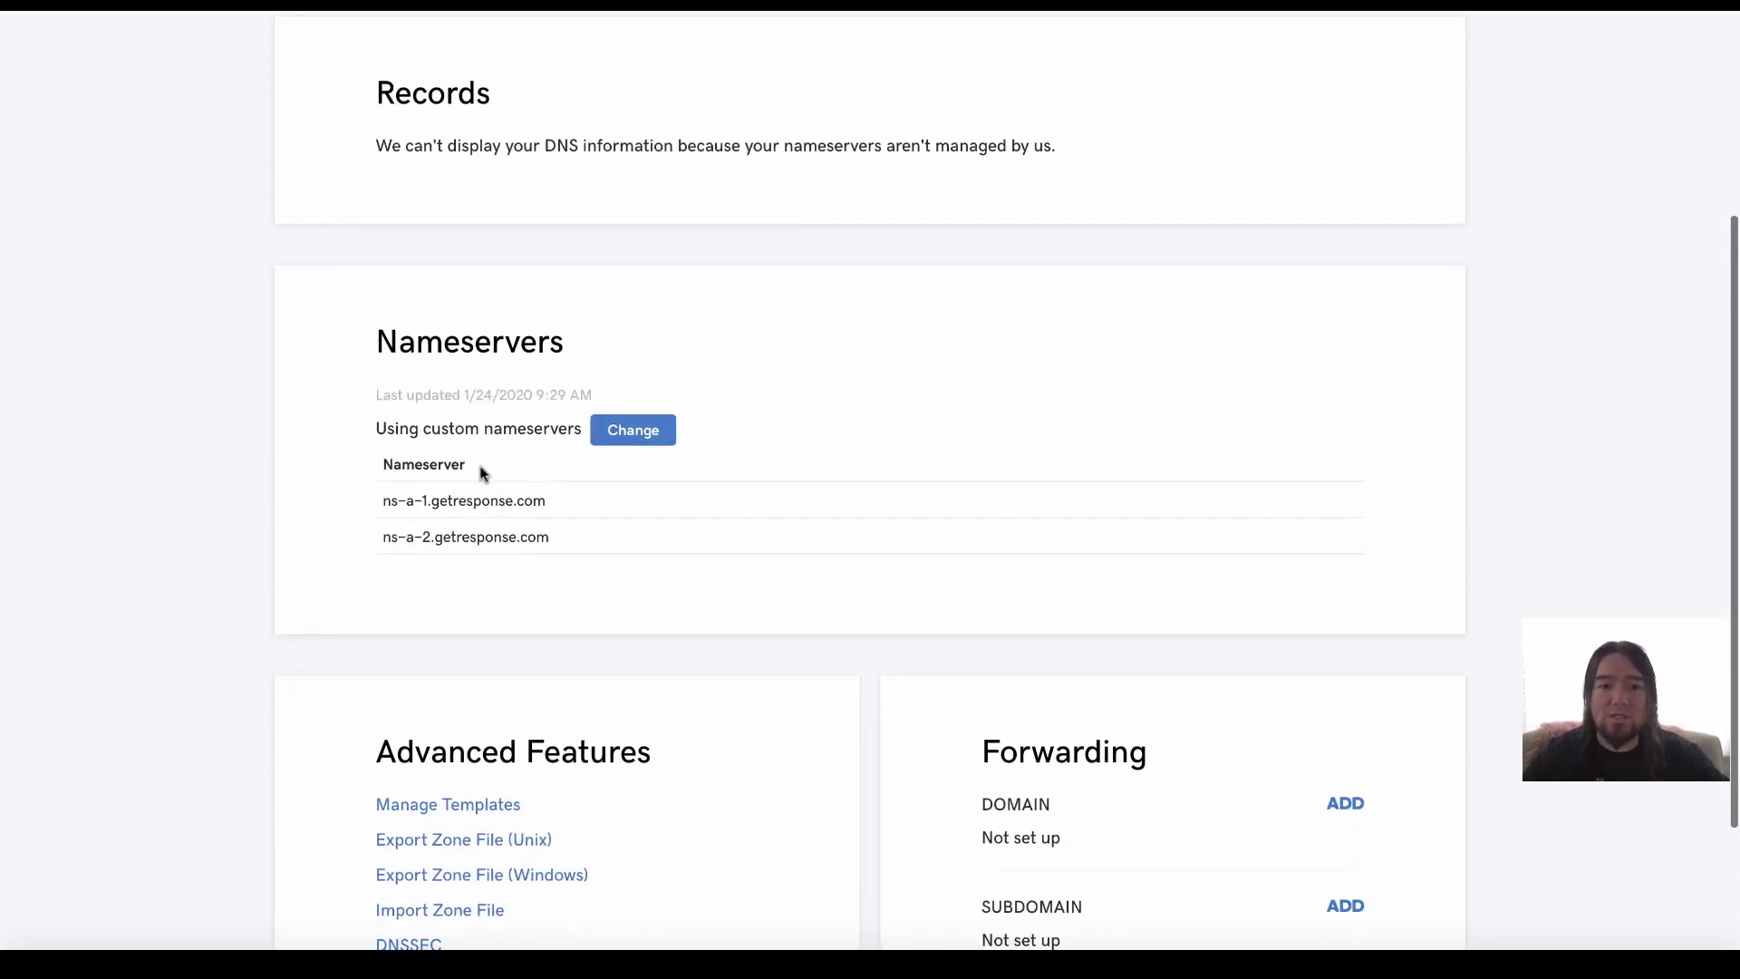
scroll(440, 502, "up", 2)
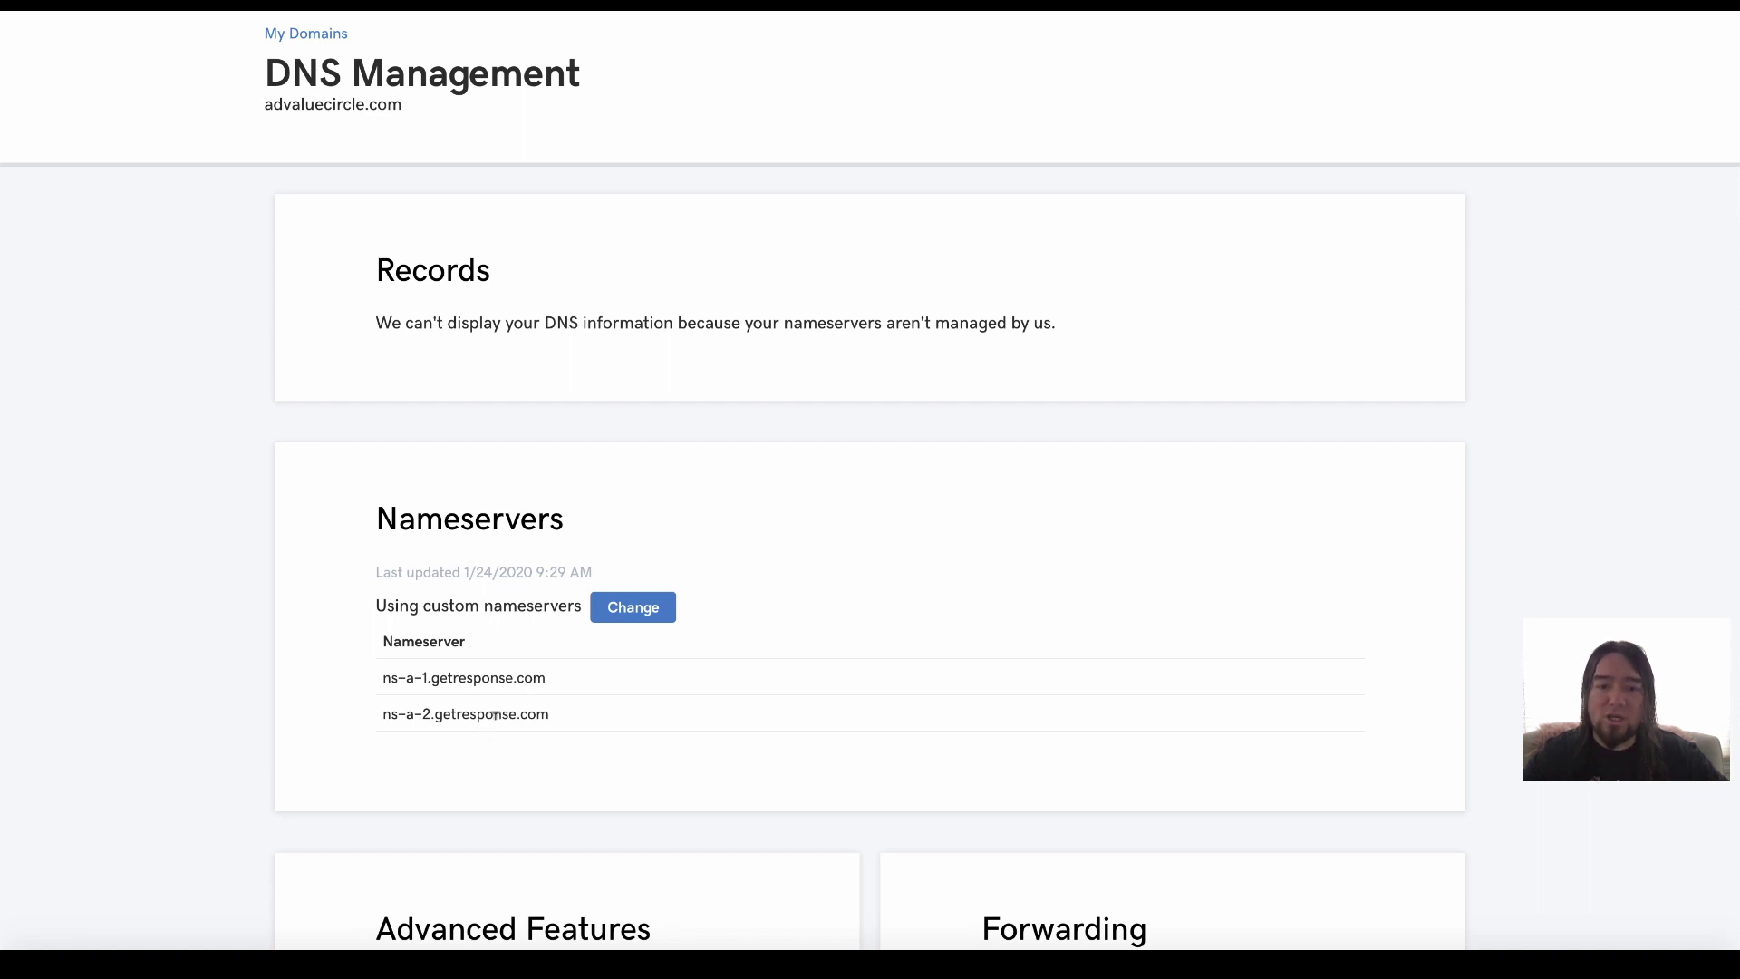
scroll(472, 705, "down", 1)
scroll(472, 705, "up", 3)
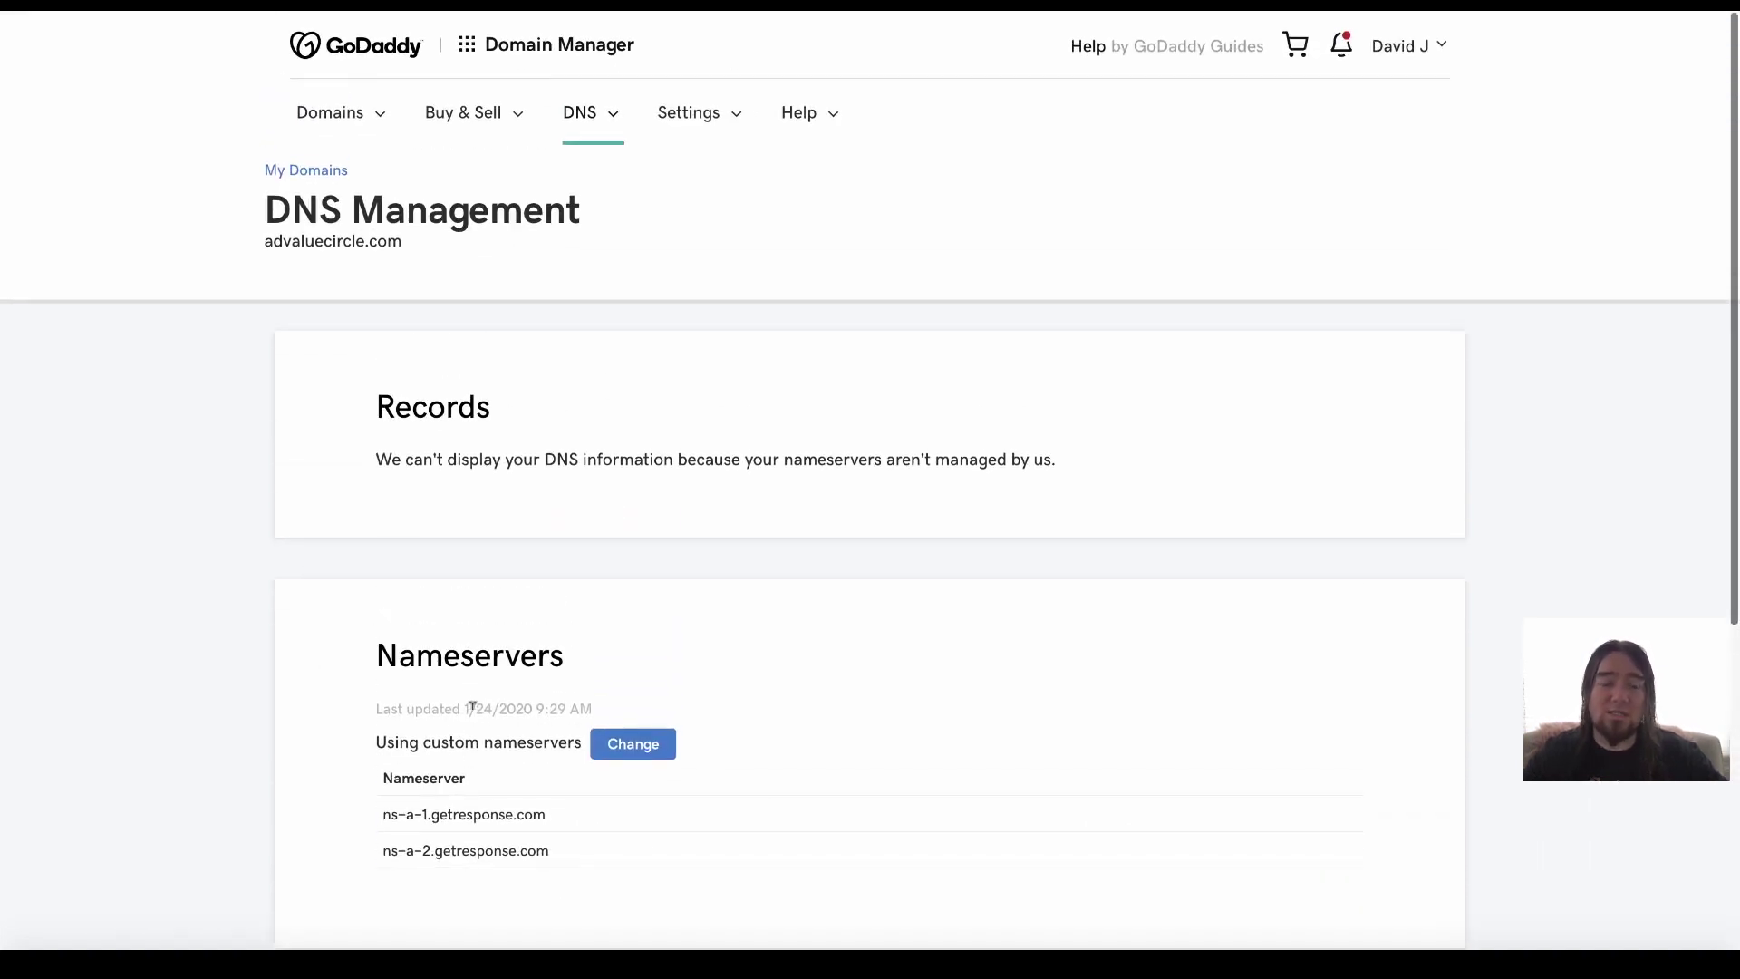
scroll(473, 705, "down", 1)
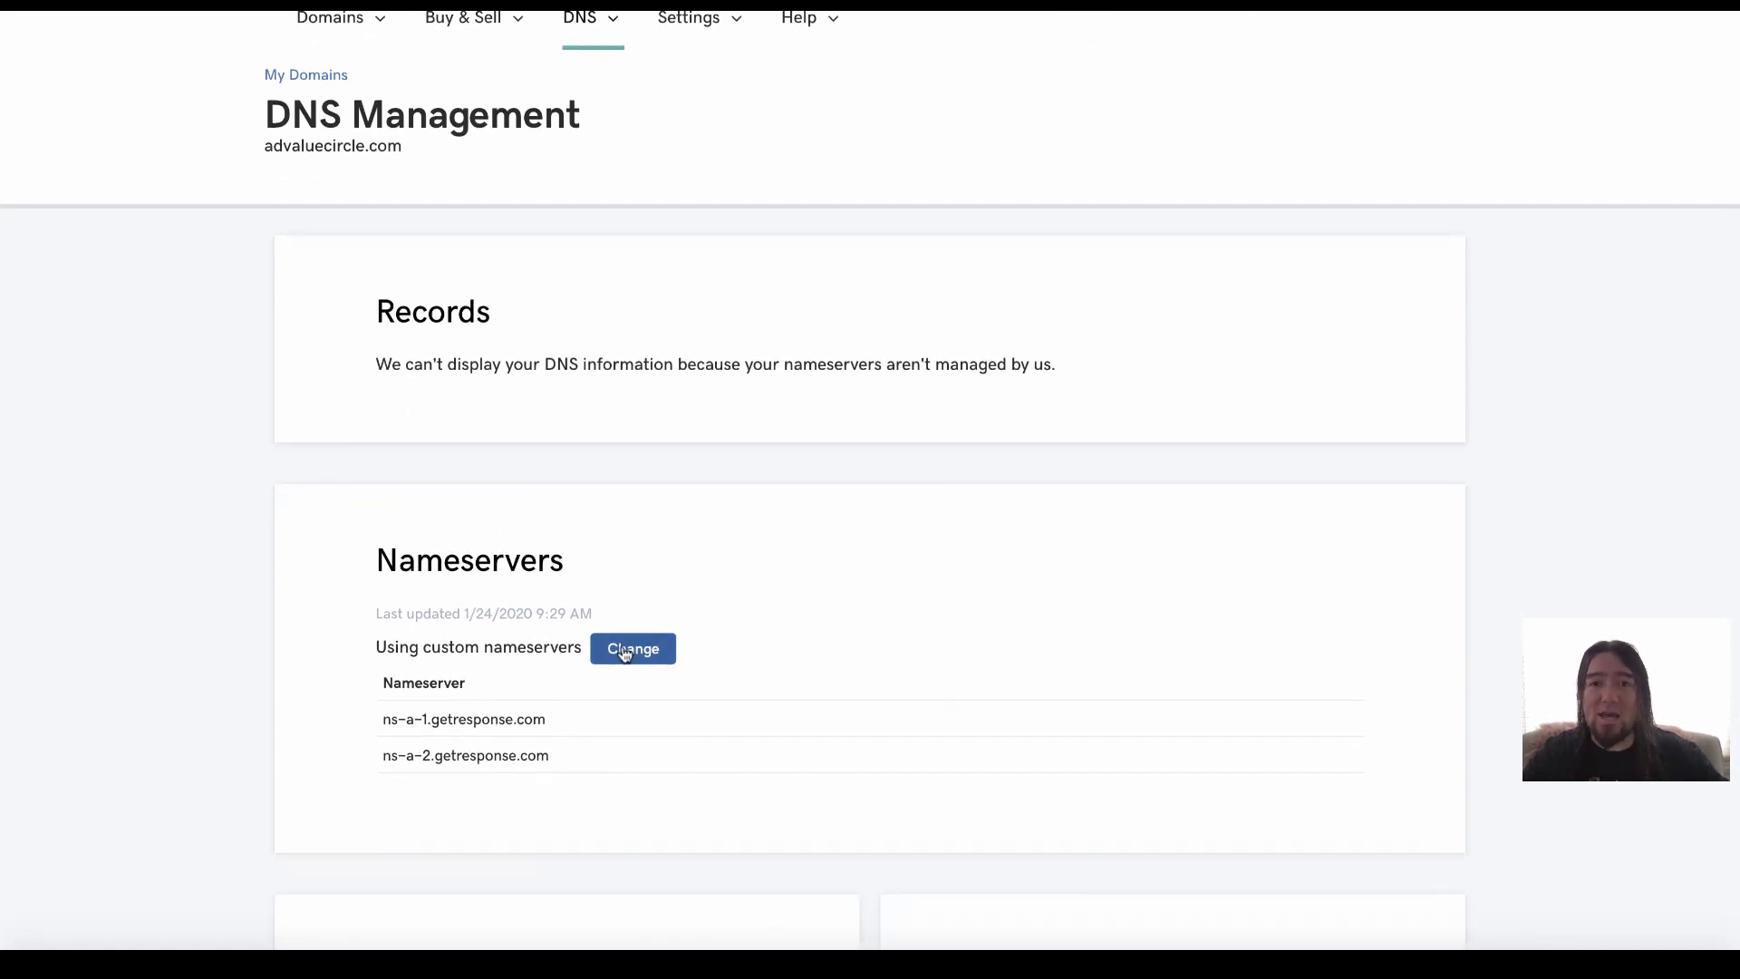
scroll(622, 652, "down", 4)
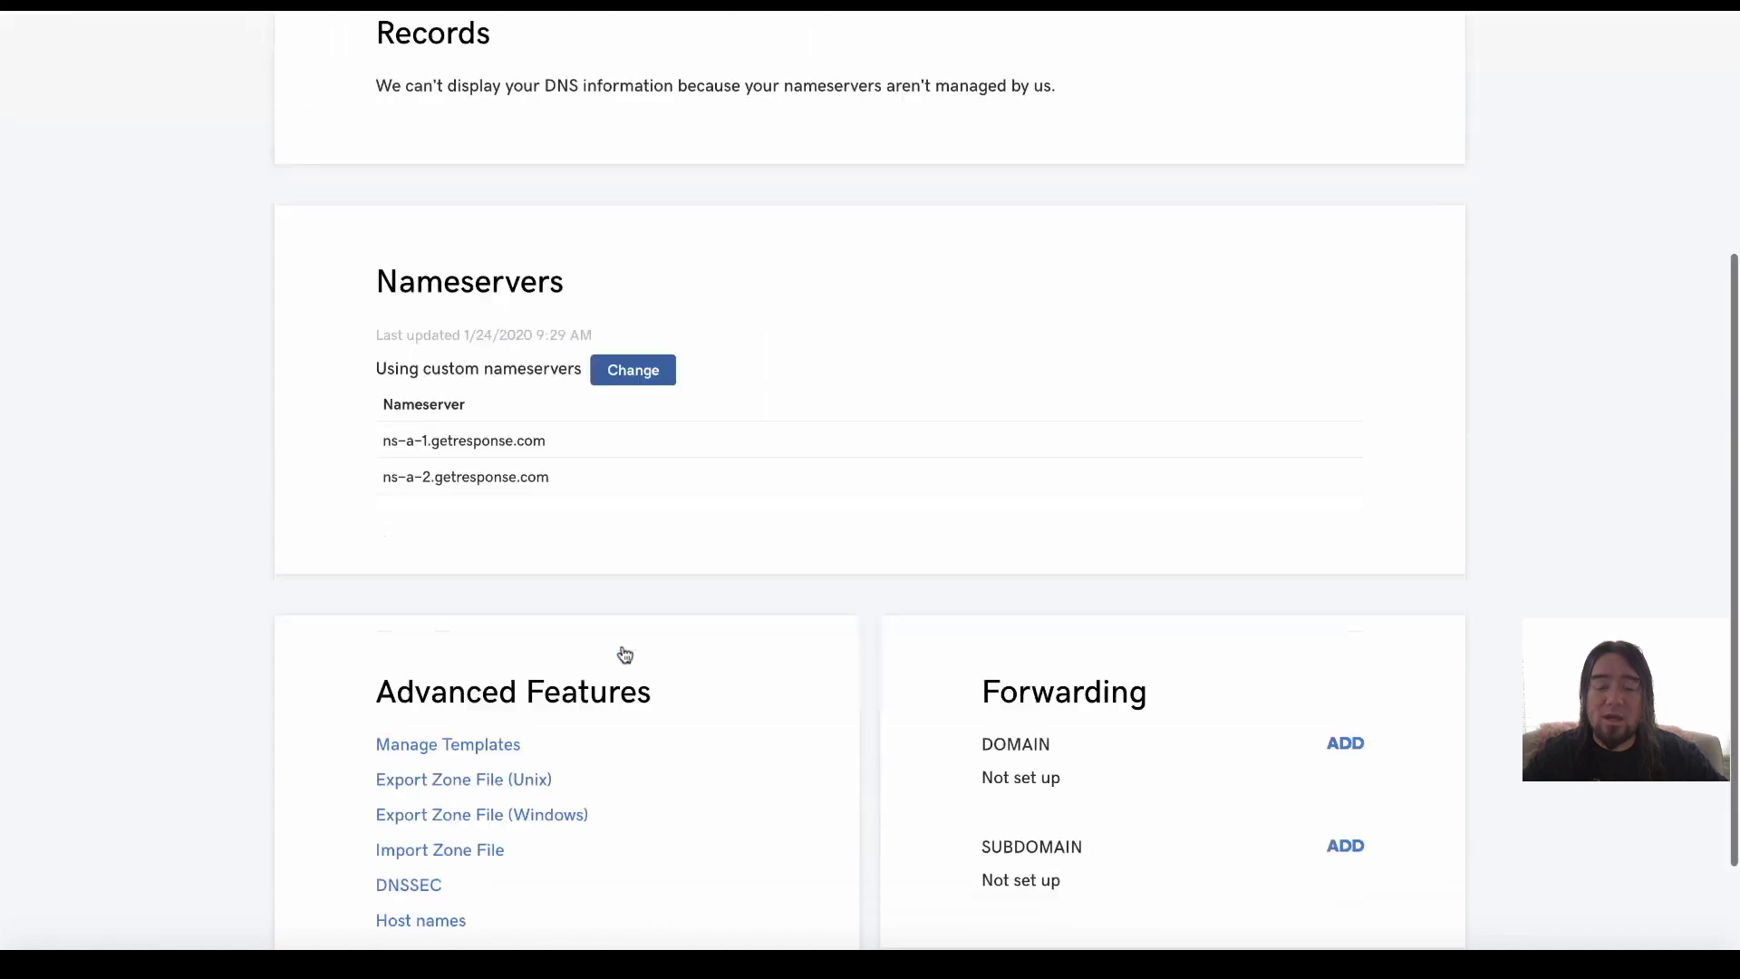
scroll(622, 652, "up", 1)
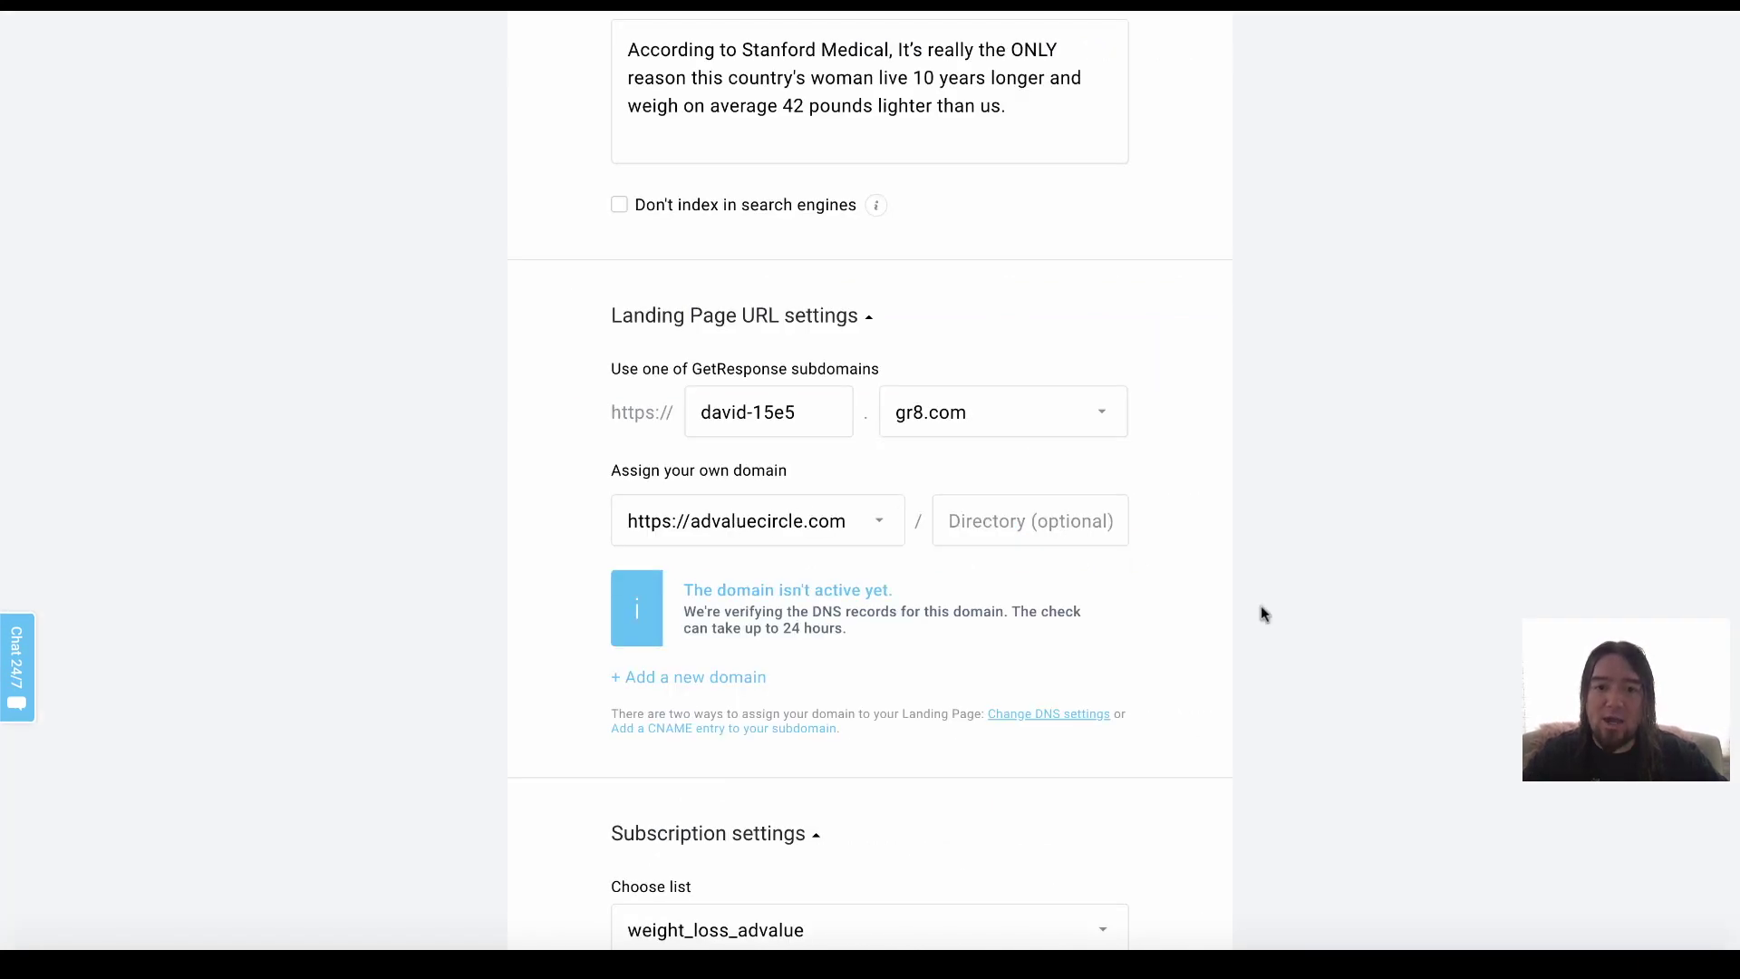
Switch to GetResponse, publish the landing page, check the live page in a new browser tab, and return to the publishing confirmation.
scroll(1264, 614, "down", 9)
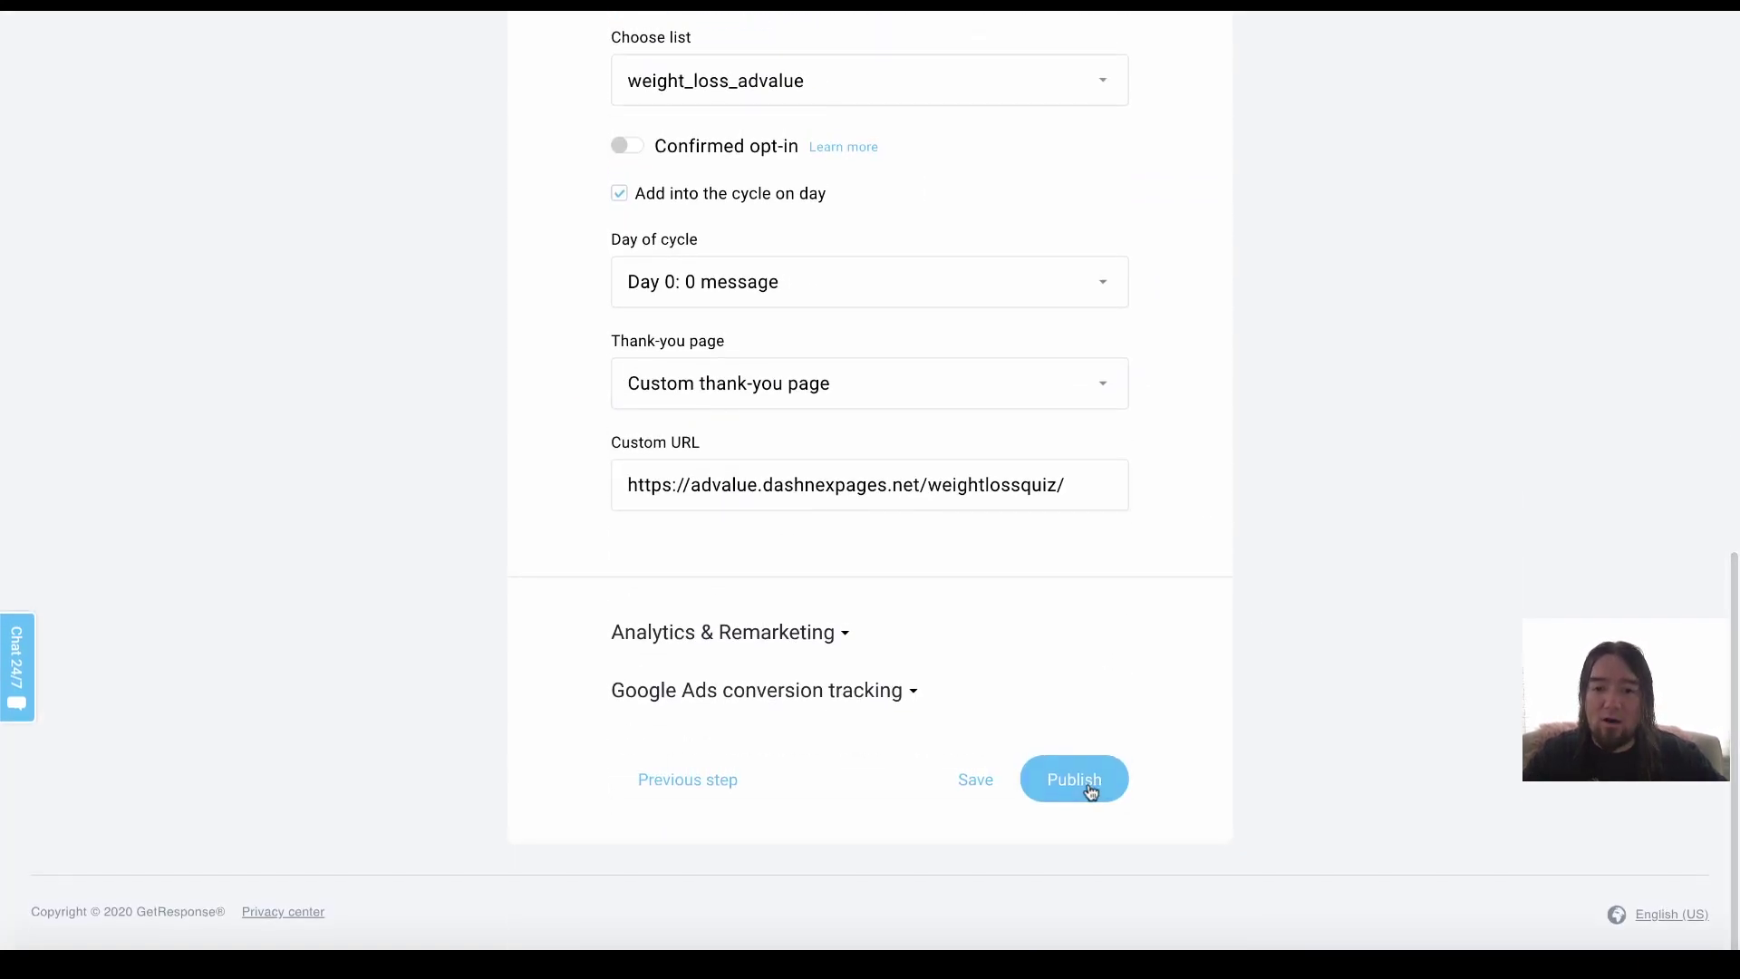
left_click(1087, 789)
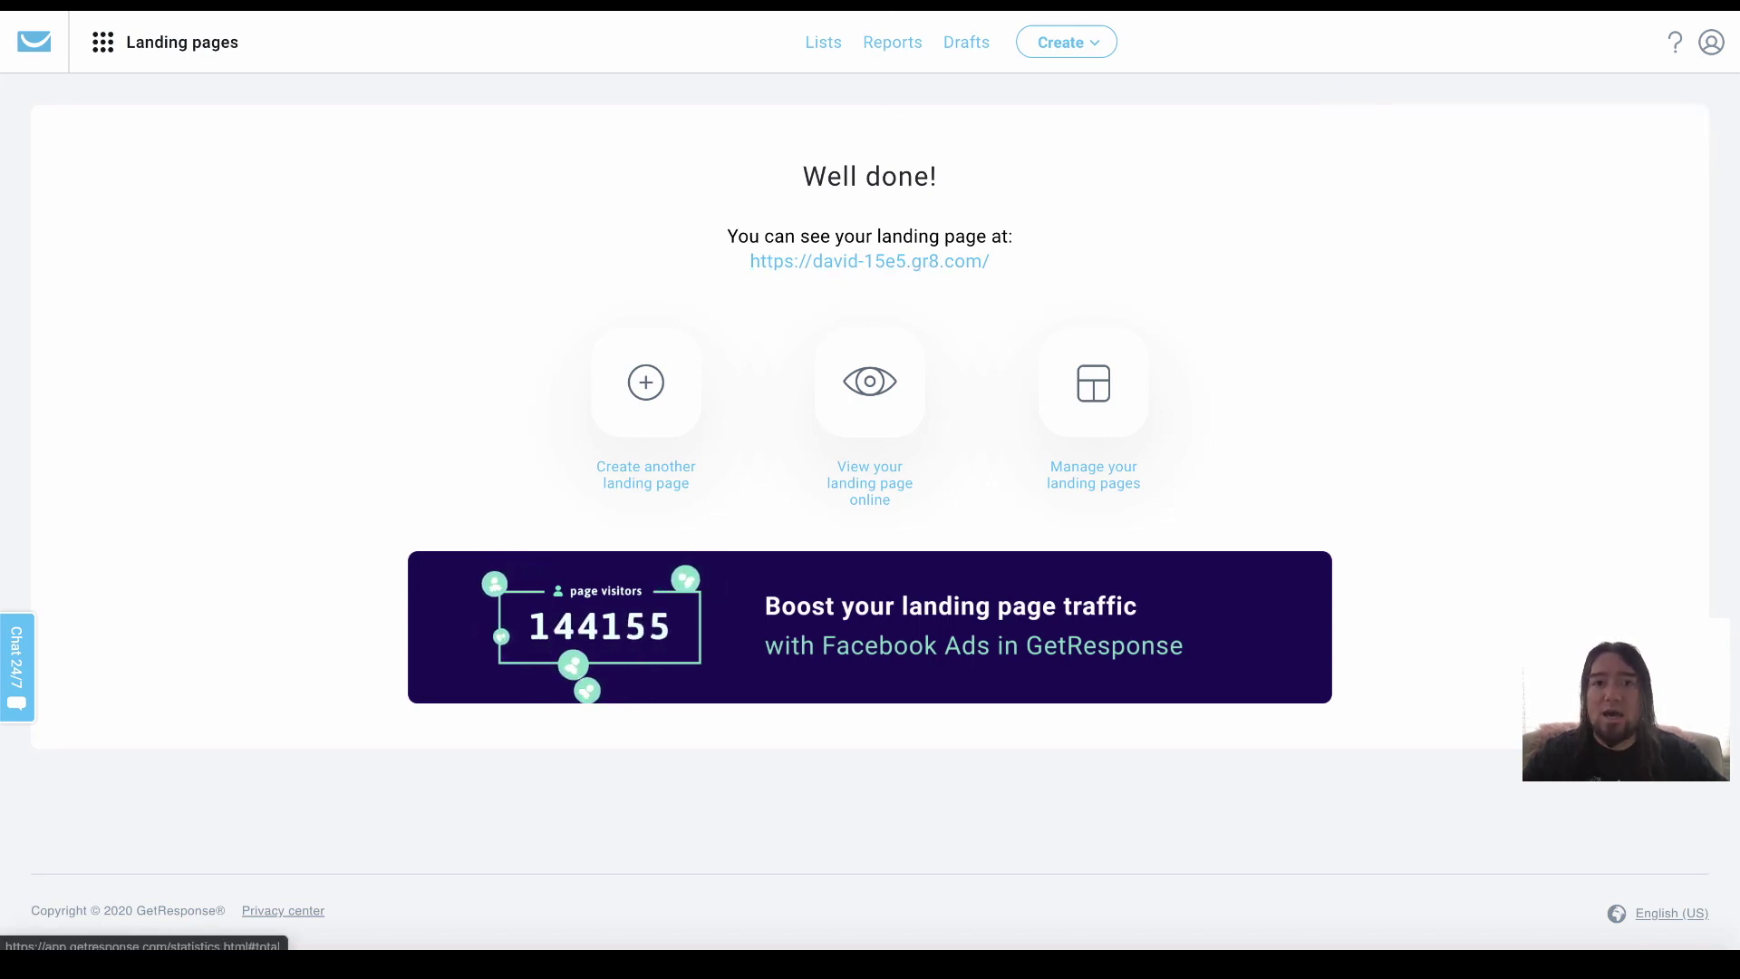
key("super+t")
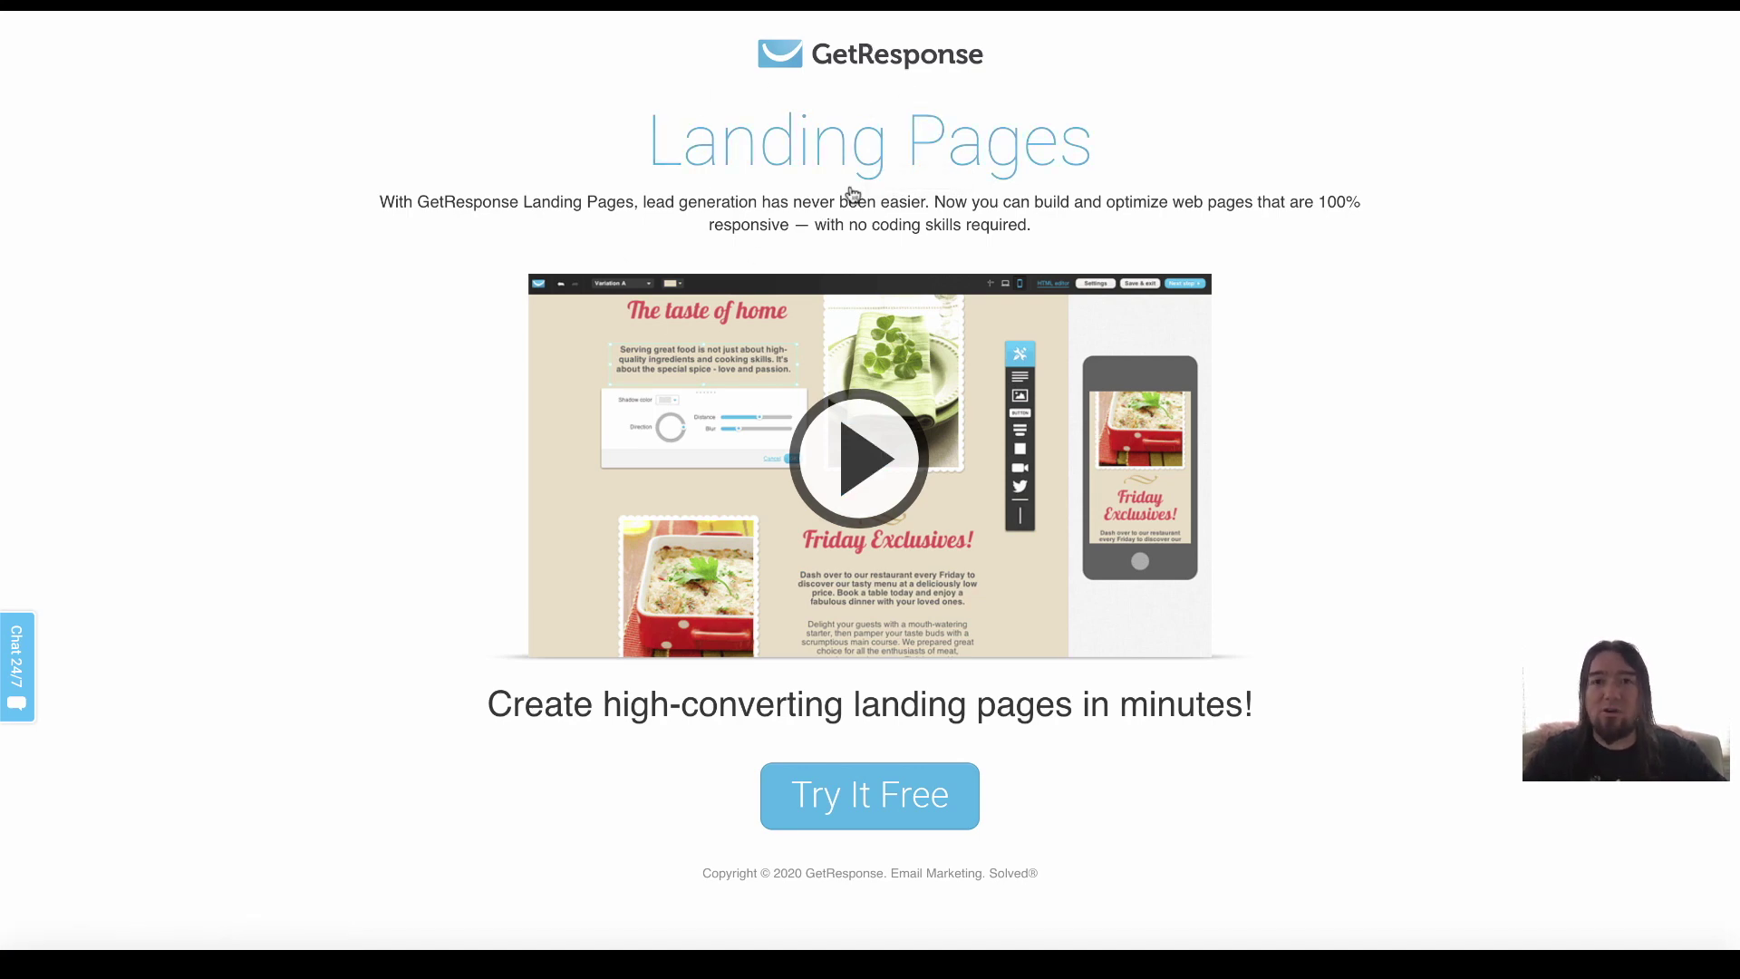
key("ctrl+shift+Tab")
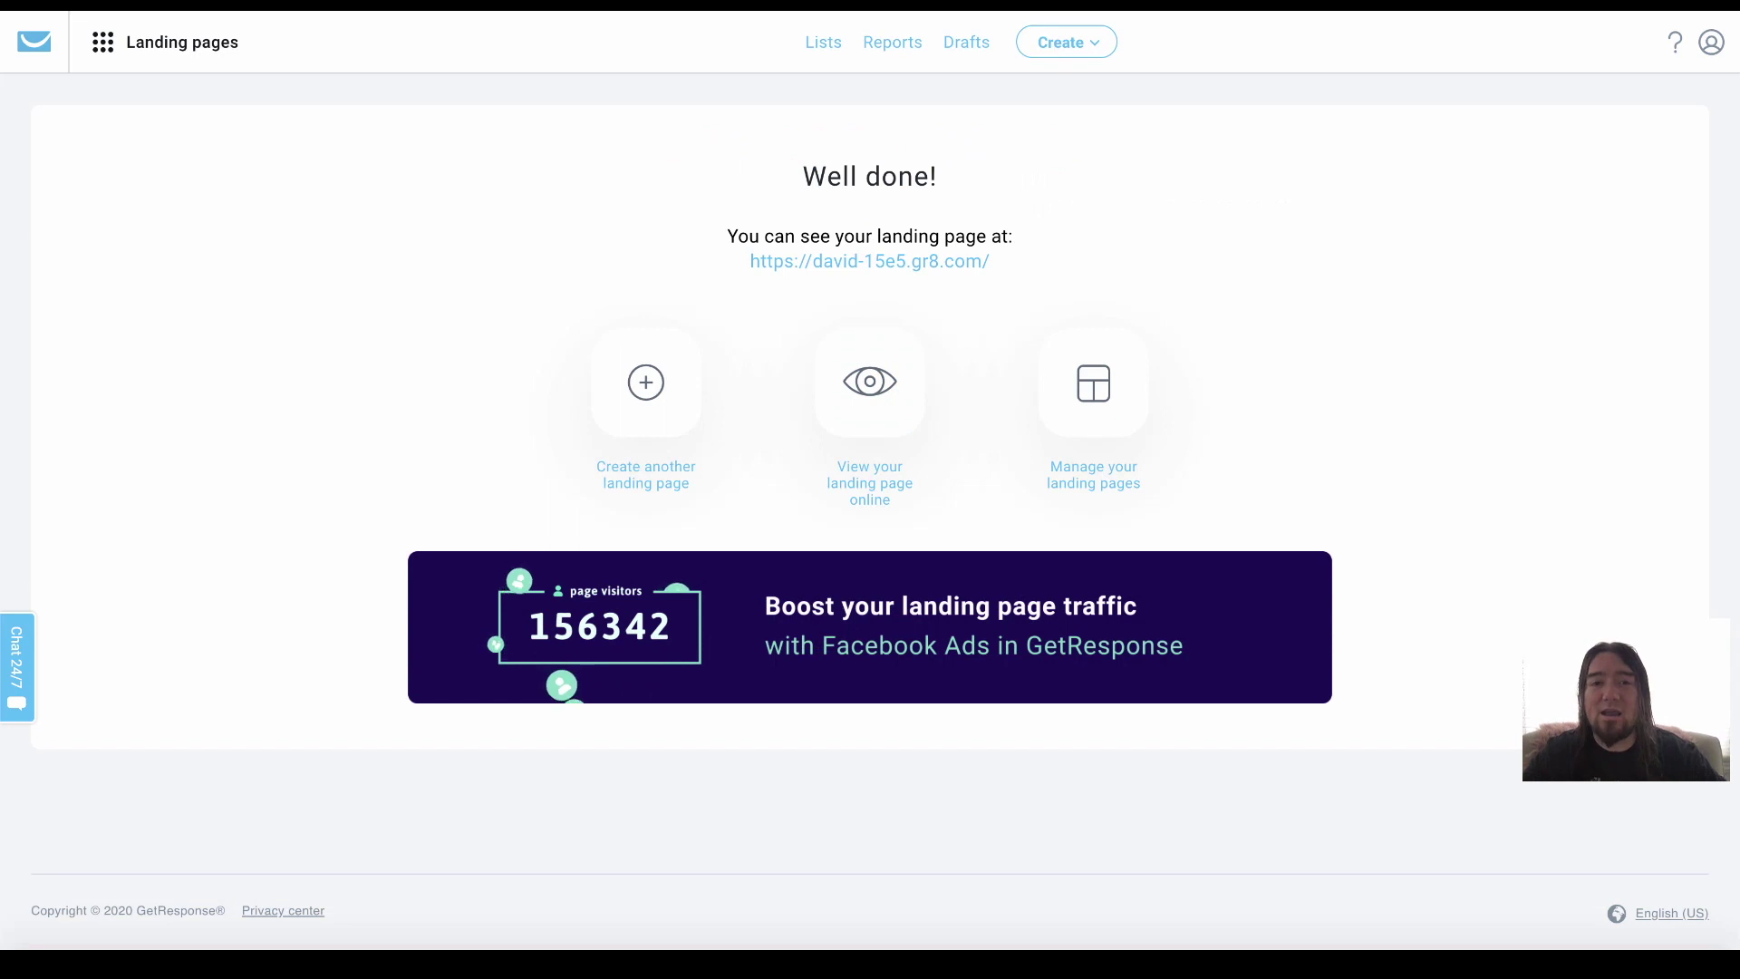